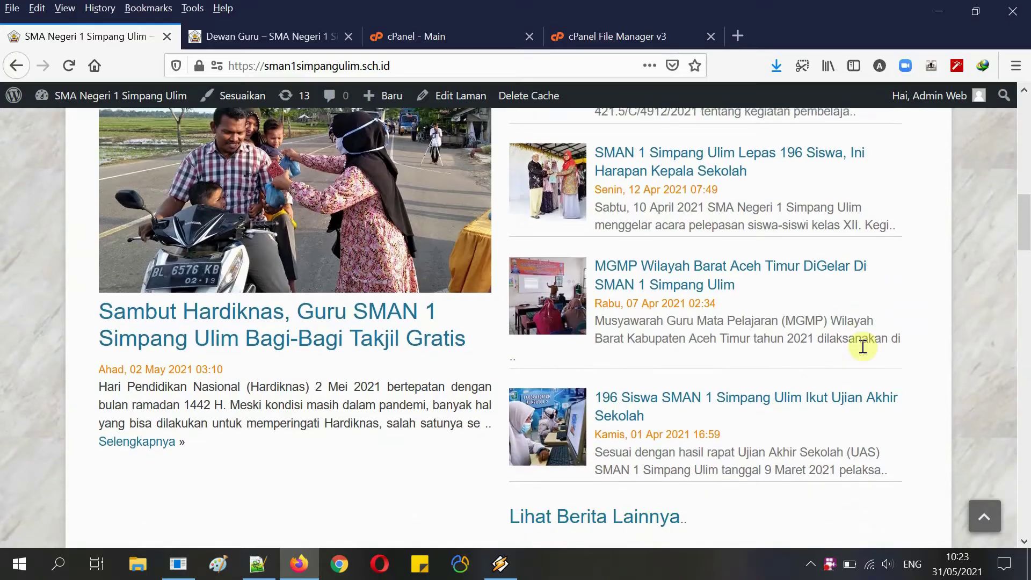
Open the WordPress admin dashboard from the site's homepage.
scroll(862, 346, down, 8)
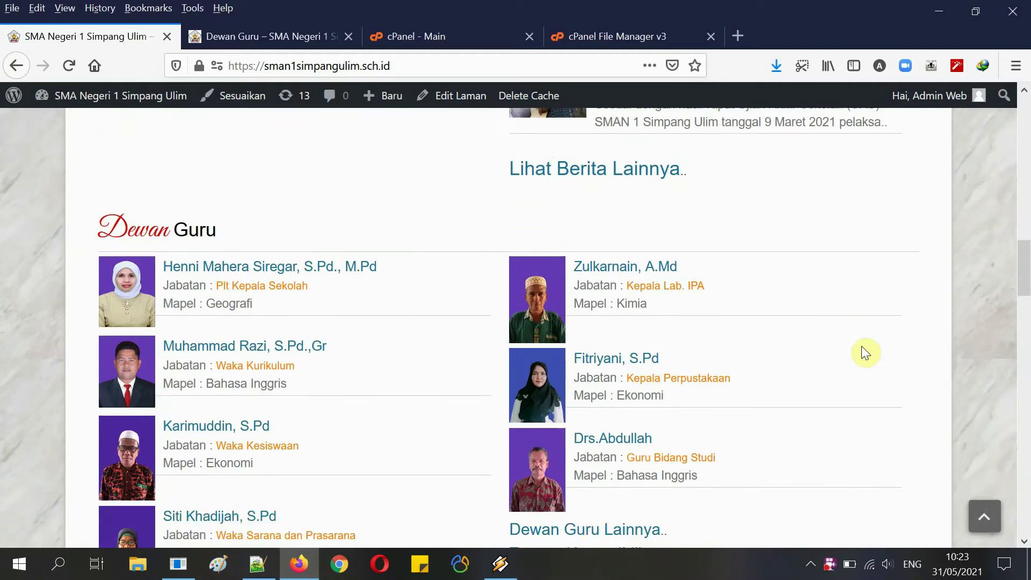
scroll(862, 347, down, 8)
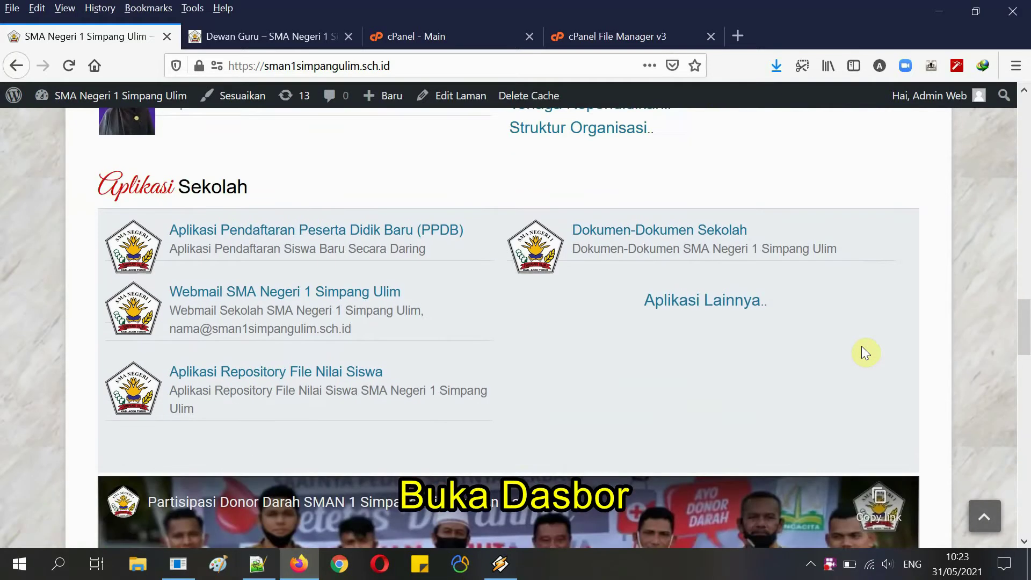
scroll(863, 354, down, 20)
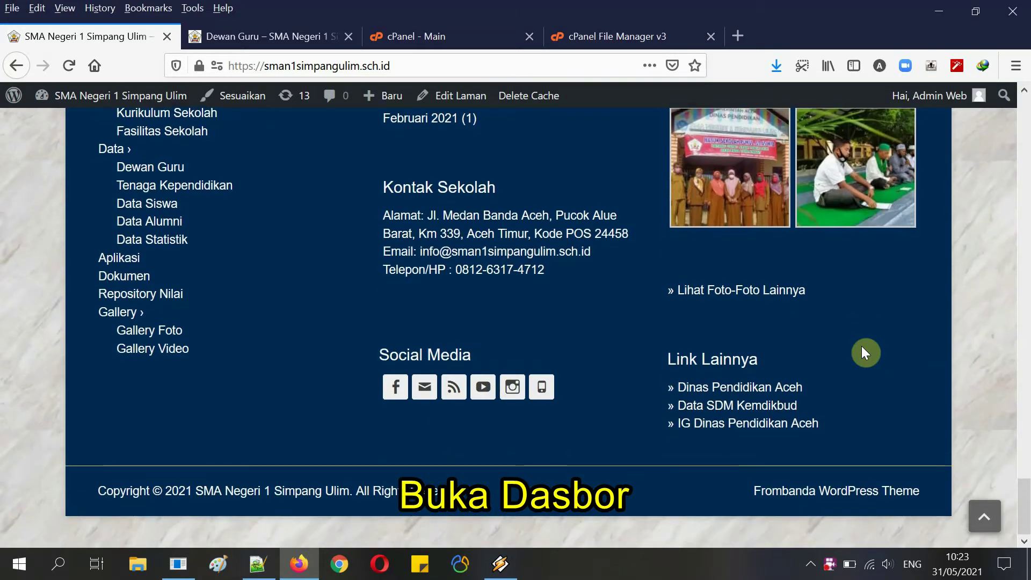
click(985, 516)
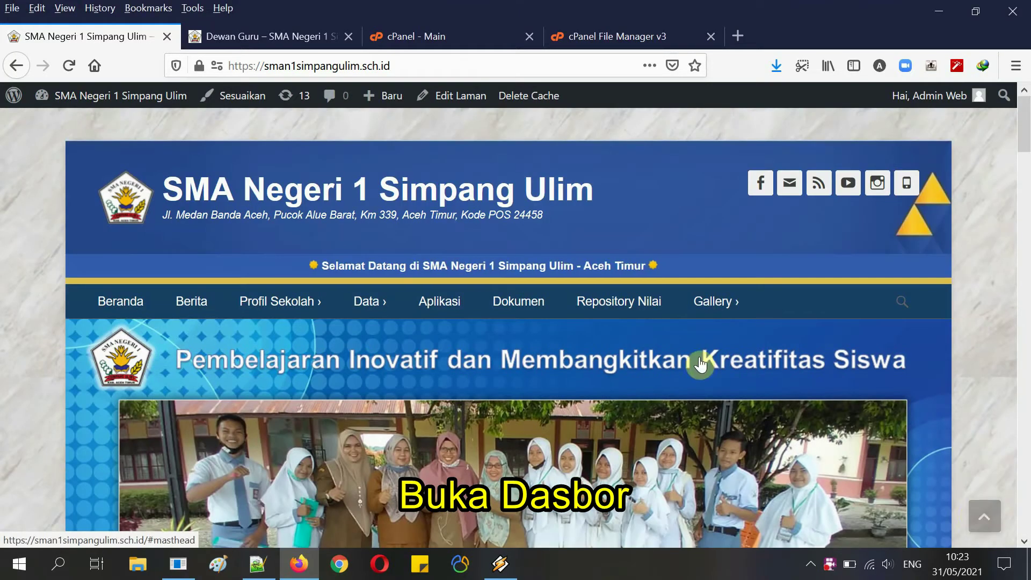
mouse_move(74, 107)
click(58, 129)
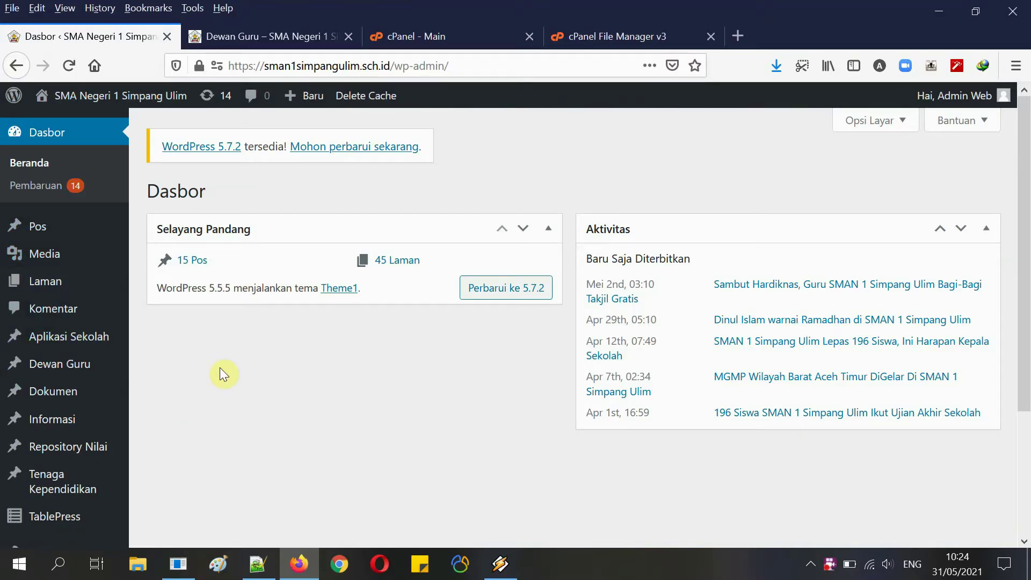
Bring up the blank Add New User form under Pengguna, then switch to the Dewan Guru page.
scroll(224, 374, down, 3)
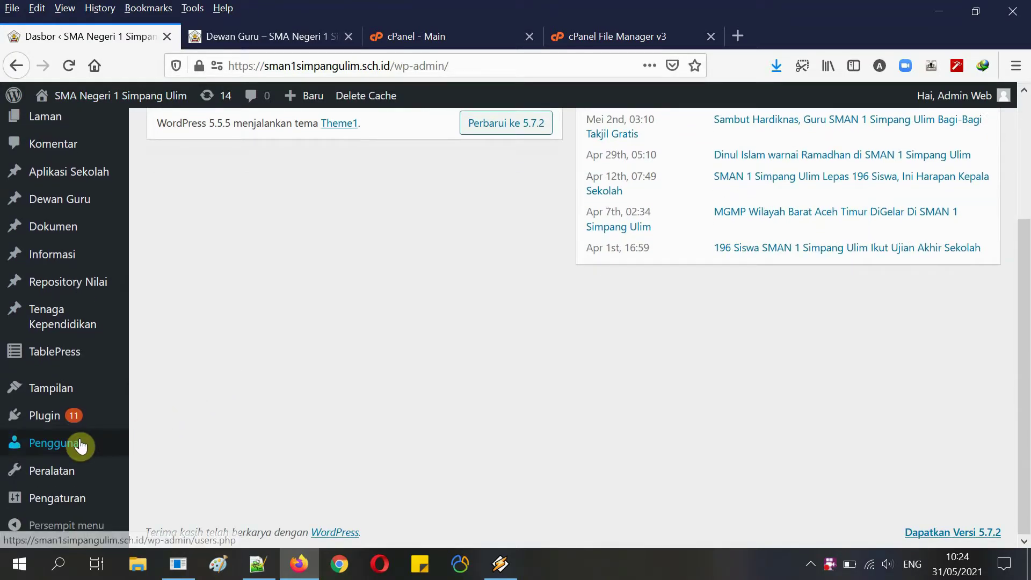
mouse_move(75, 442)
click(169, 451)
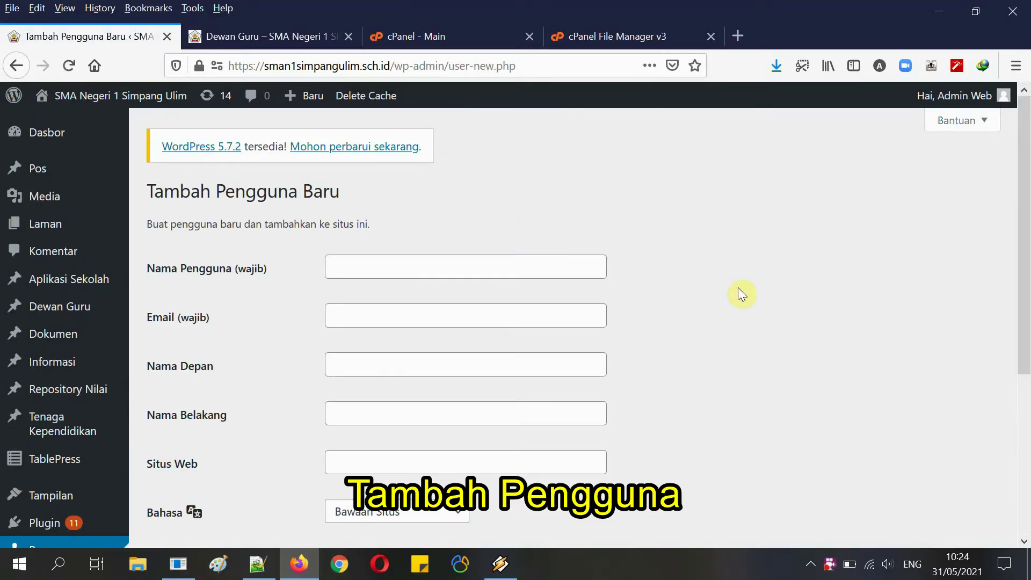
click(243, 35)
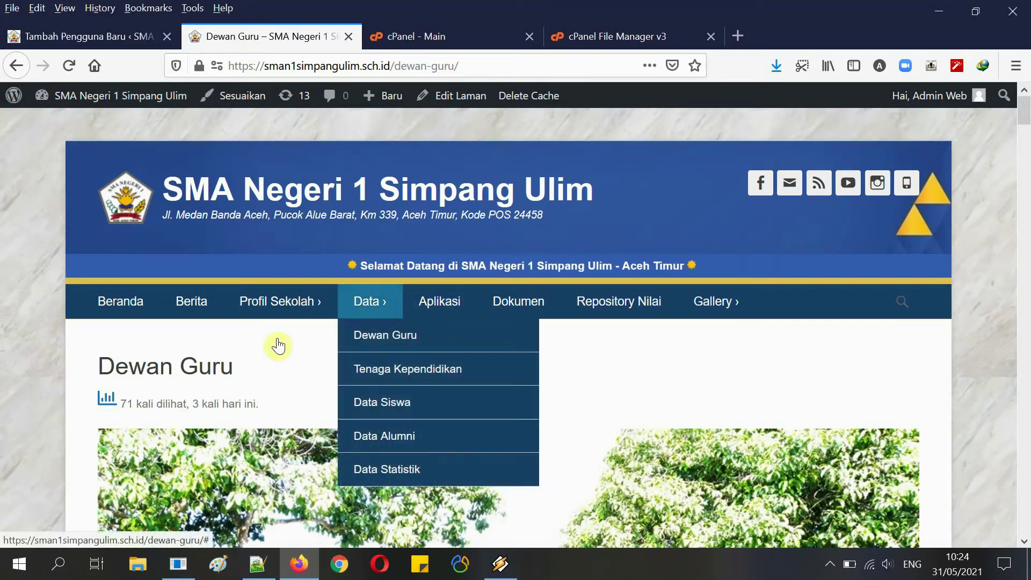
Open the second teacher's profile from the Dewan Guru table.
scroll(166, 342, down, 3)
scroll(165, 341, down, 10)
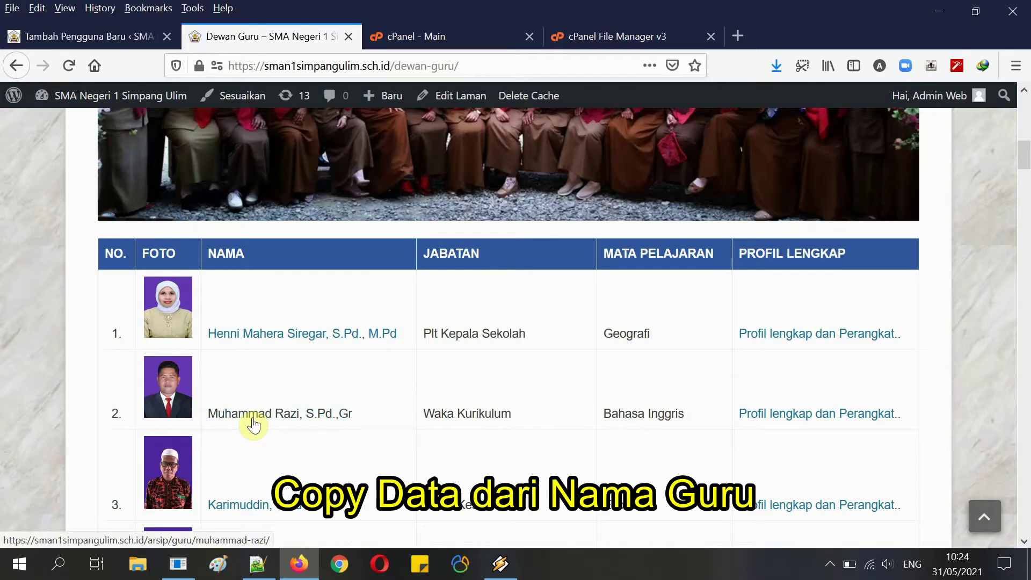
scroll(380, 383, down, 1)
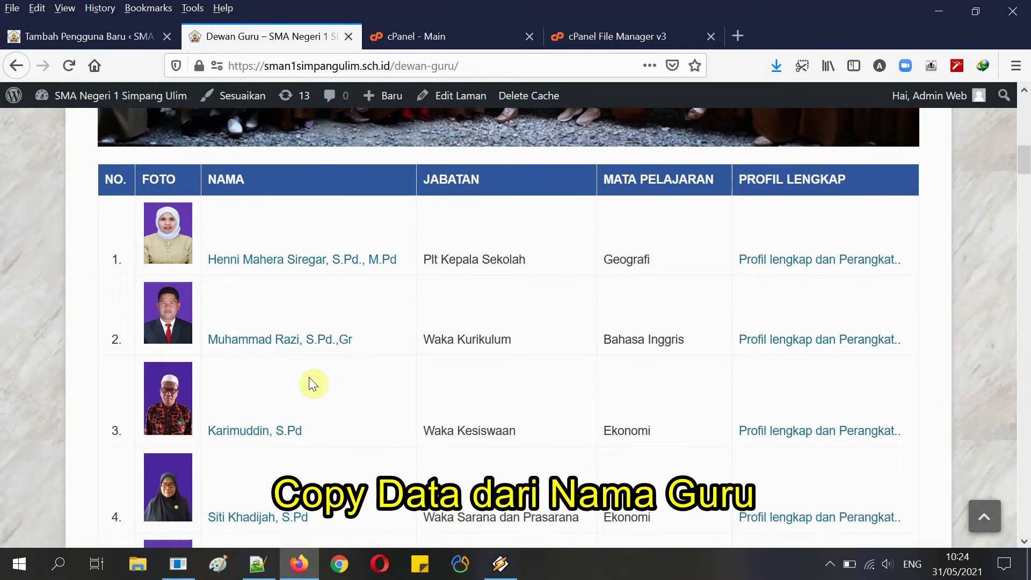
scroll(326, 389, down, 2)
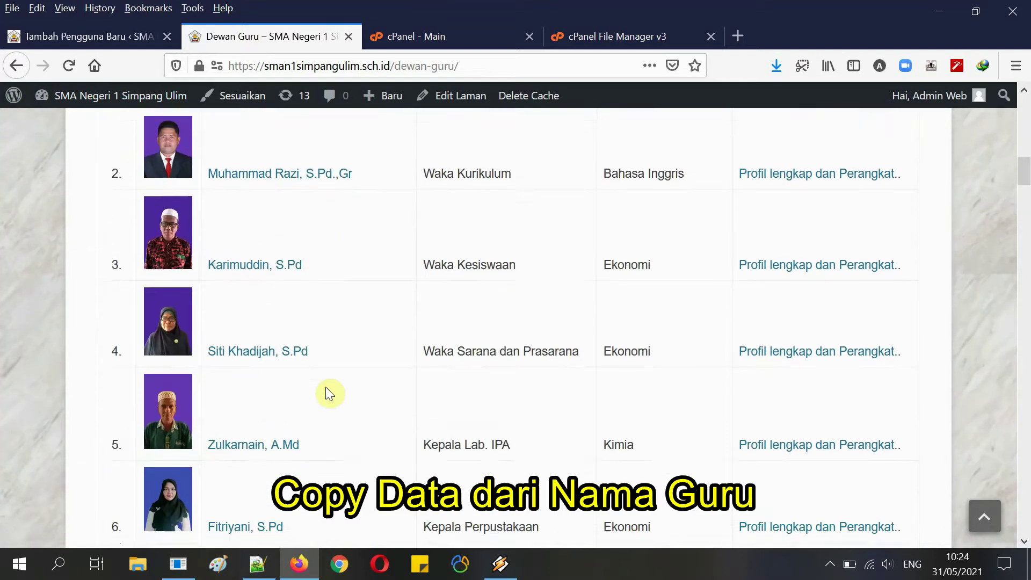
scroll(325, 386, up, 3)
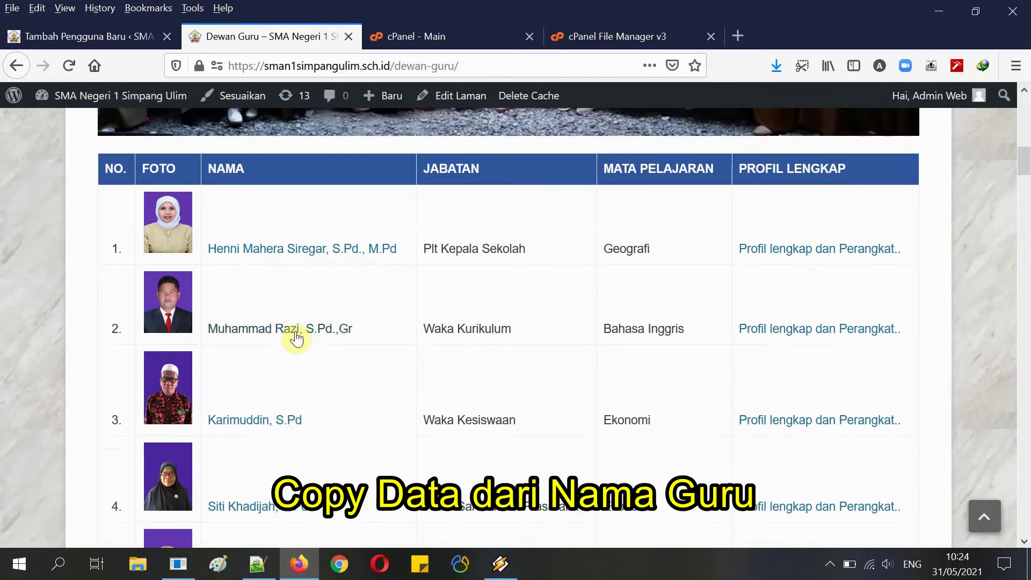
click(295, 333)
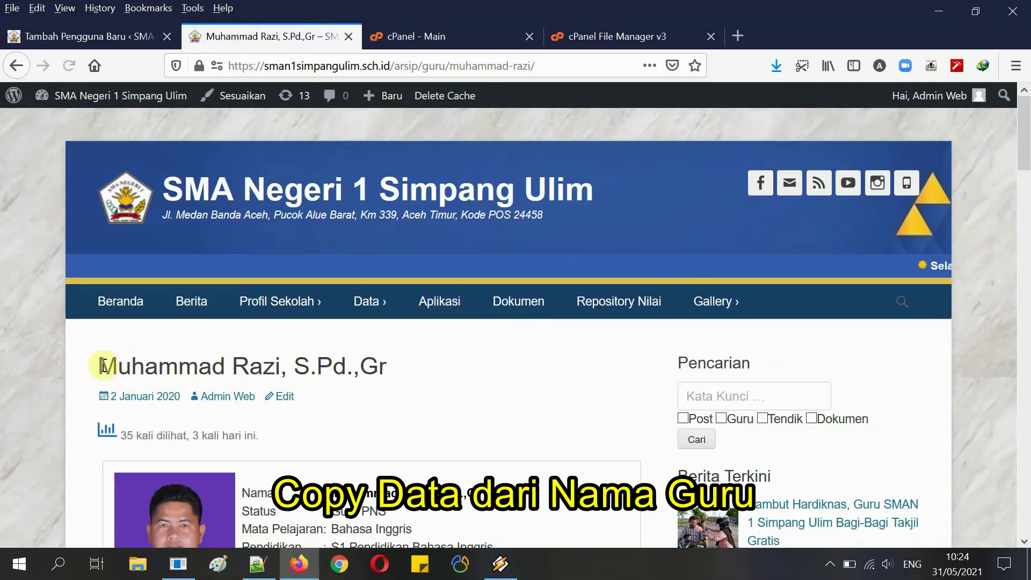
Copy the teacher's full name with academic title from the profile heading.
drag(105, 366, 386, 367)
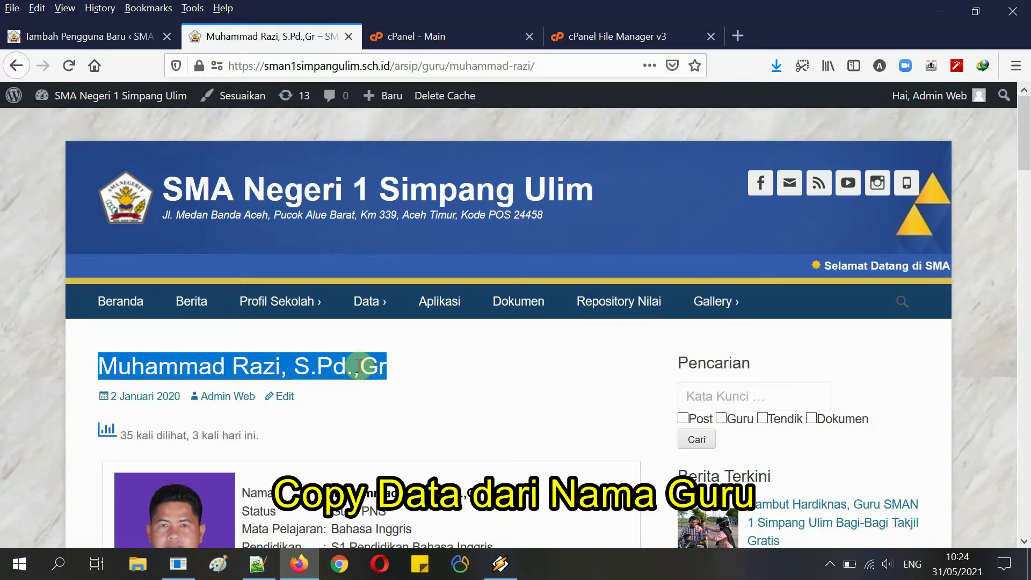
right_click(376, 369)
click(386, 378)
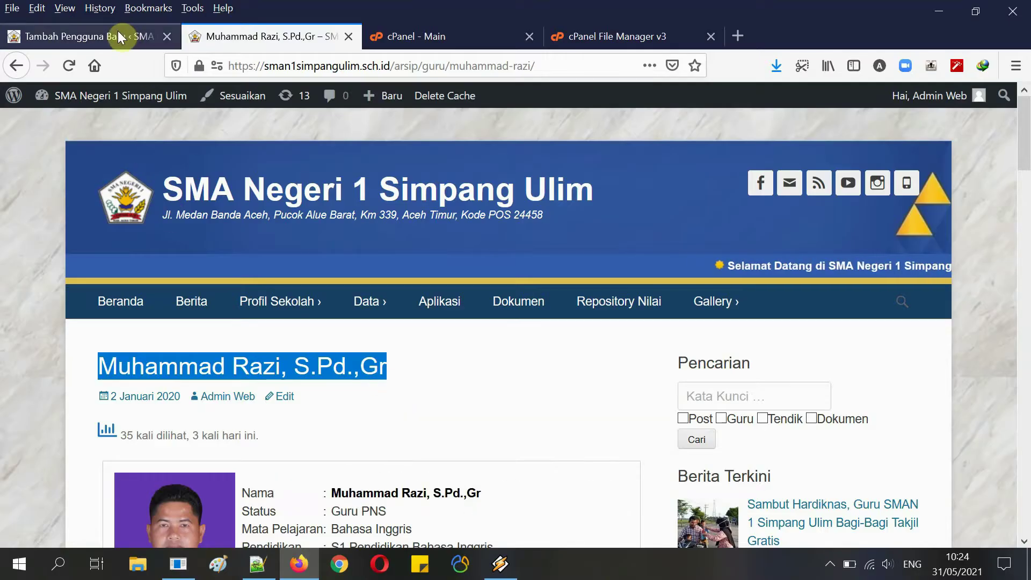
click(118, 32)
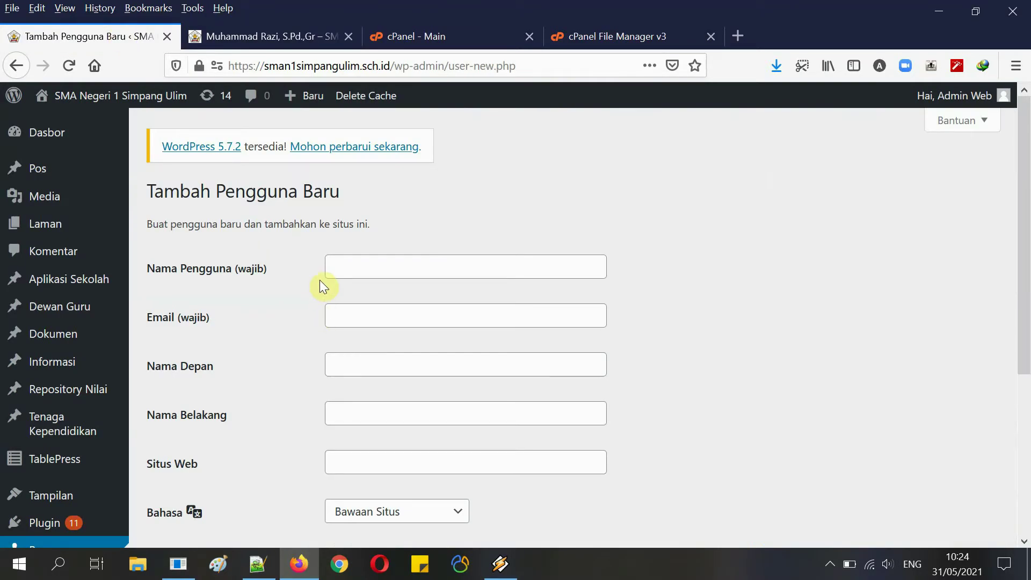
Paste the teacher's name into Nama Pengguna, strip the title, lowercase it and join with an underscore.
click(352, 264)
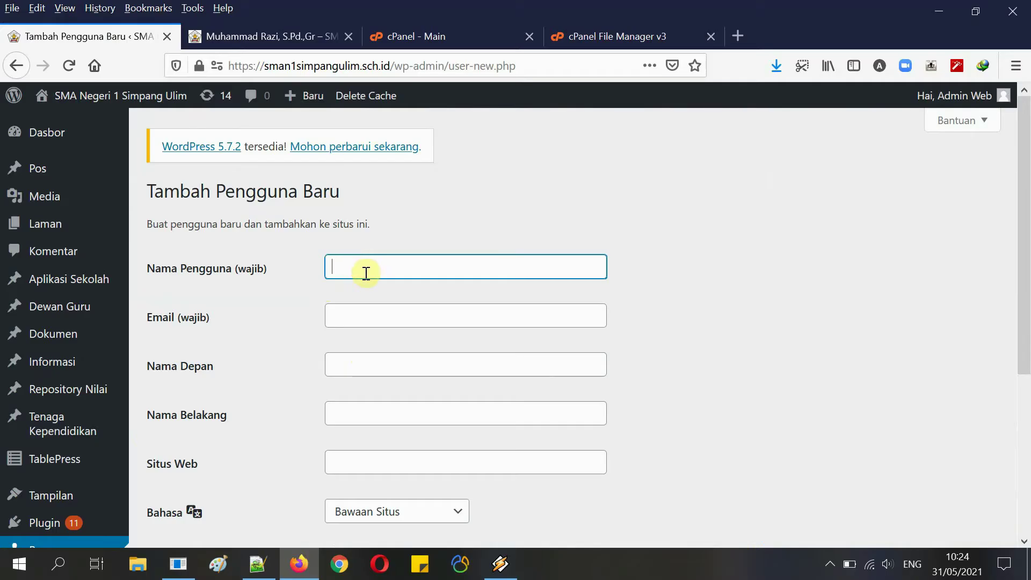
key(ctrl+v)
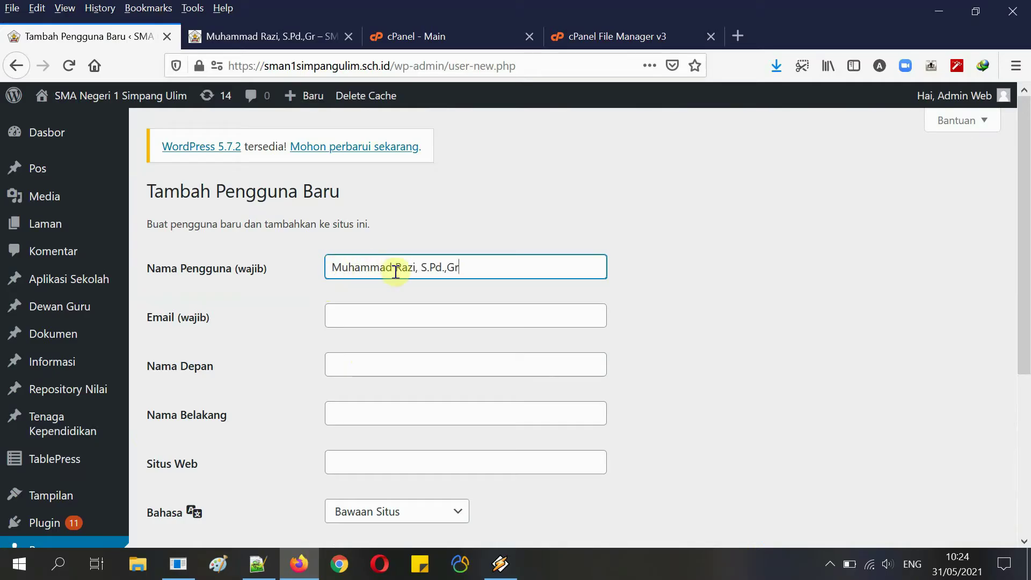
drag(429, 268, 495, 270)
key(BackSpace)
key(BackSpace)
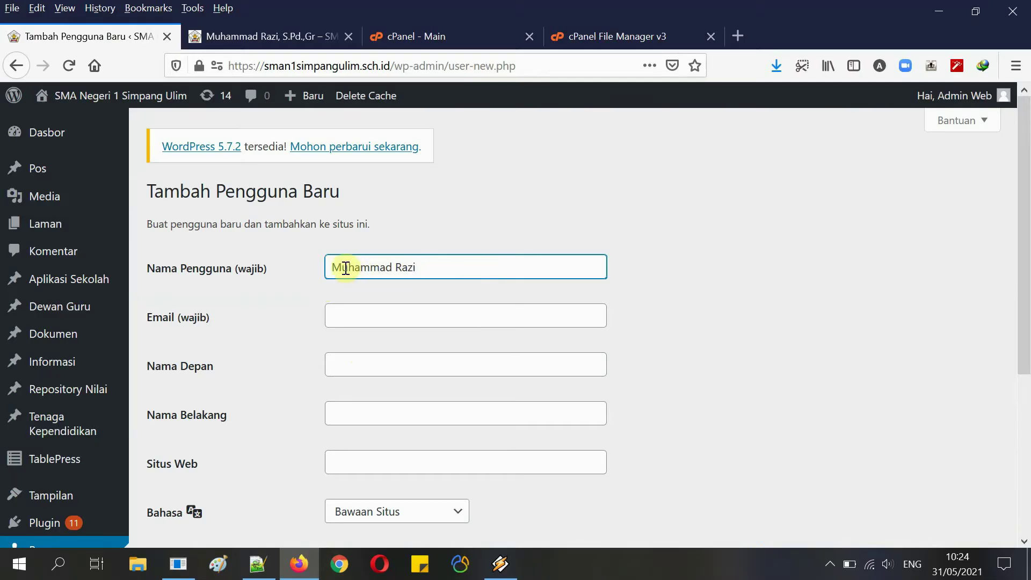
drag(341, 267, 321, 266)
text(m)
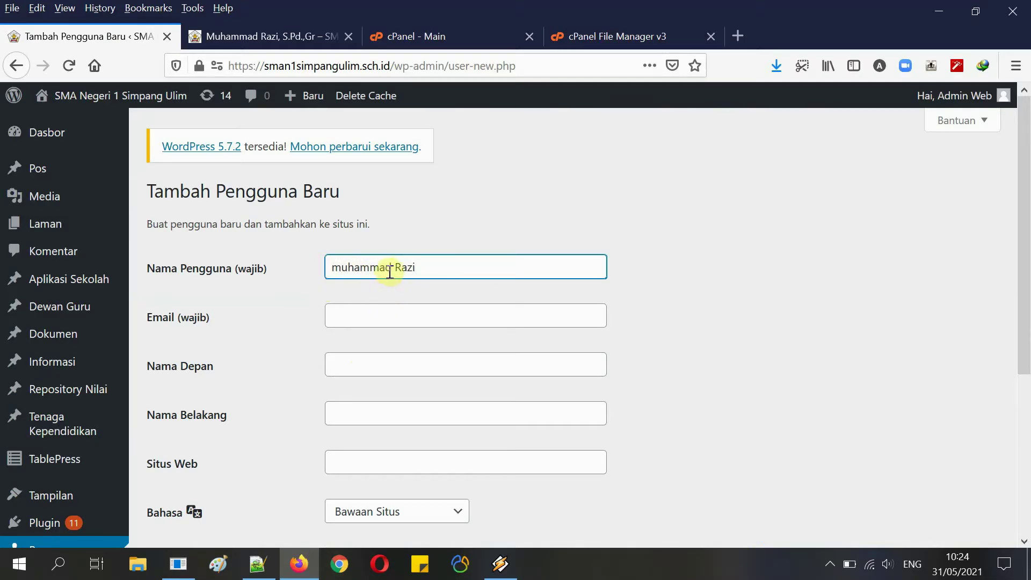
drag(399, 270, 392, 267)
text(_r)
click(502, 239)
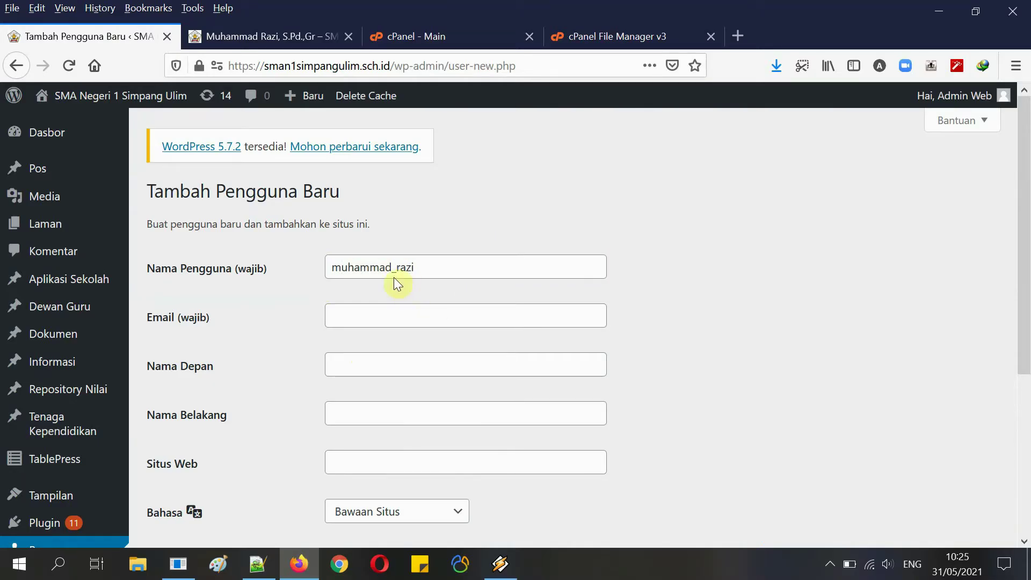
click(378, 269)
click(375, 316)
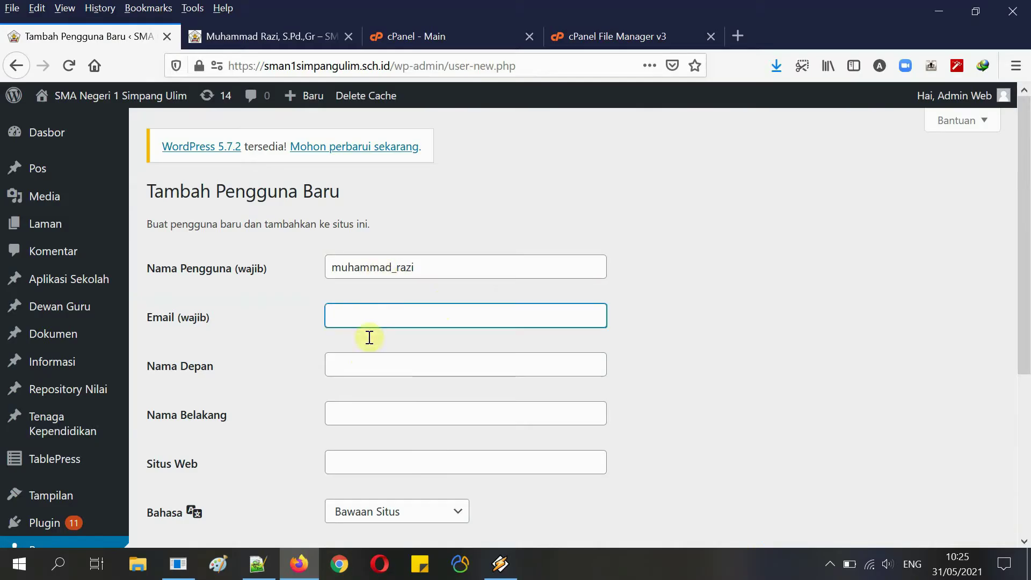
Paste the teacher's titled full name into both the first and last name fields.
click(363, 361)
key(ctrl+v)
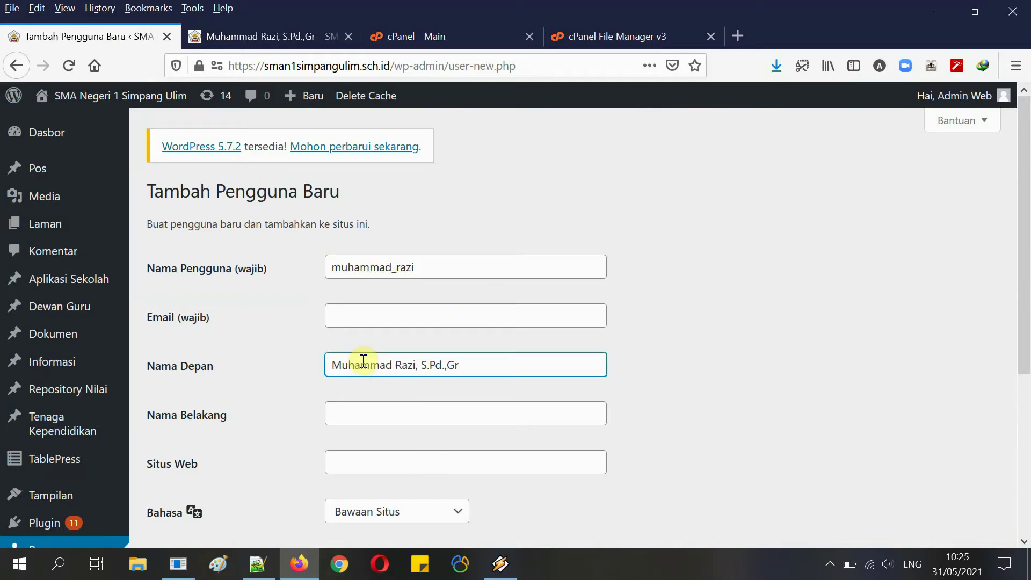
click(357, 415)
key(ctrl+v)
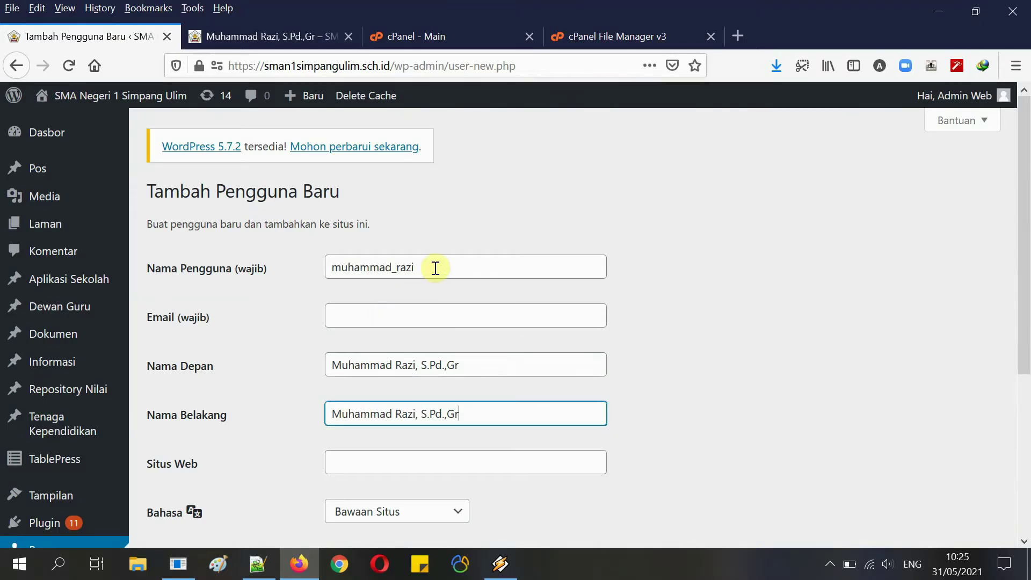
Fill the Email field with the username, then @ and the school site's domain.
drag(435, 267, 322, 268)
key(ctrl+c)
click(483, 315)
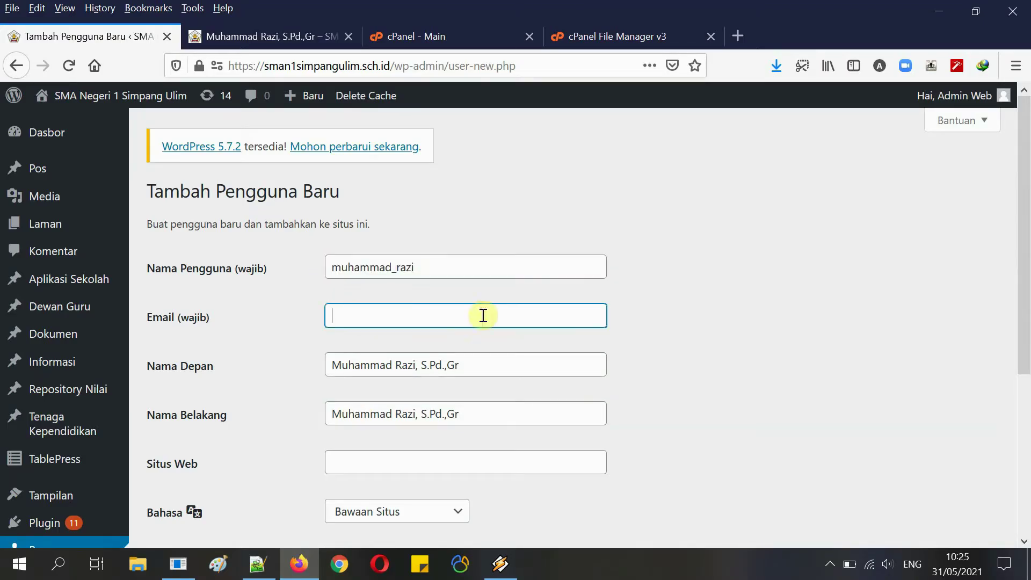
key(ctrl+v)
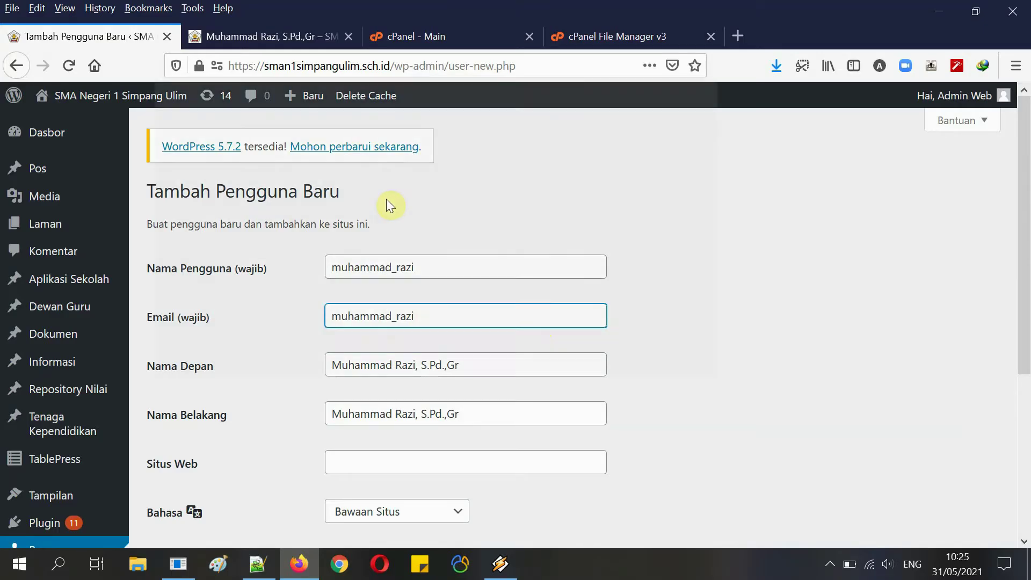
drag(265, 66, 390, 73)
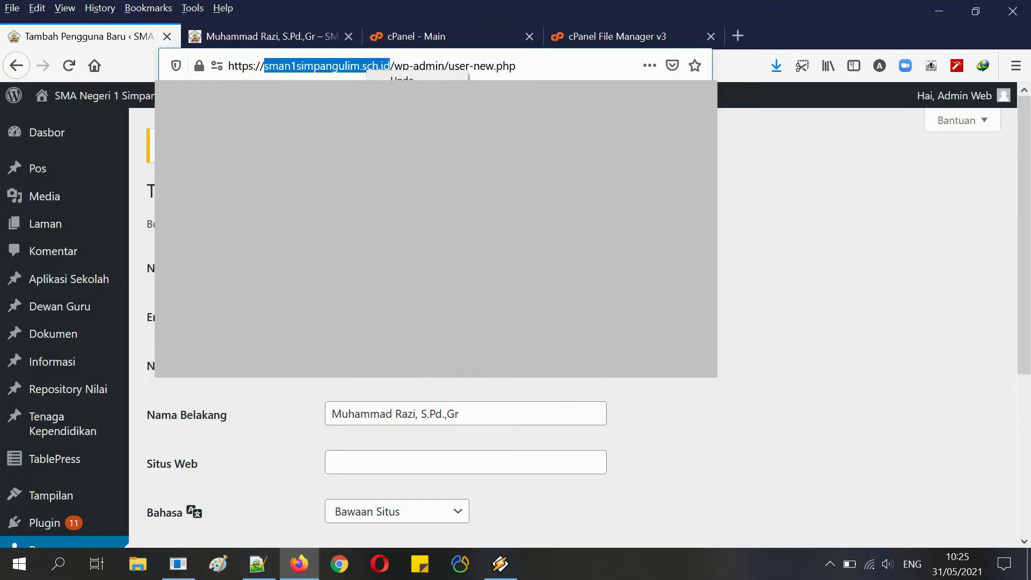
click(462, 295)
click(461, 316)
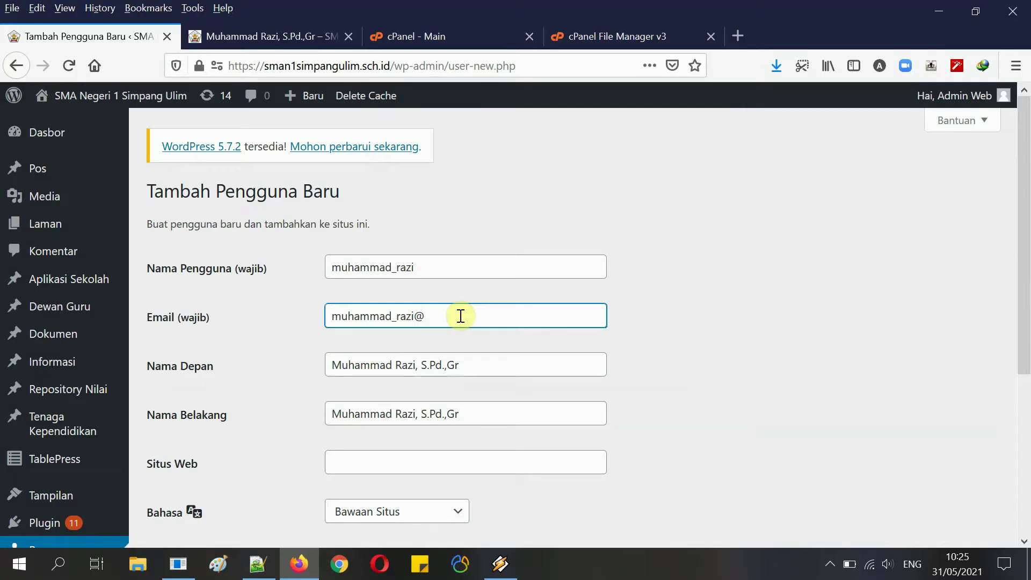
text(@)
key(ctrl+v)
click(745, 291)
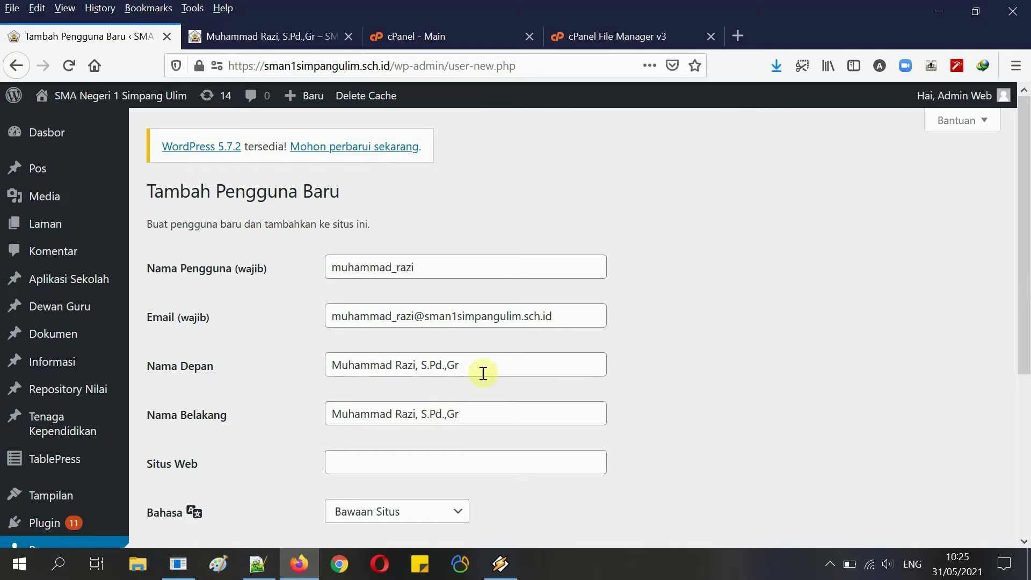
click(482, 370)
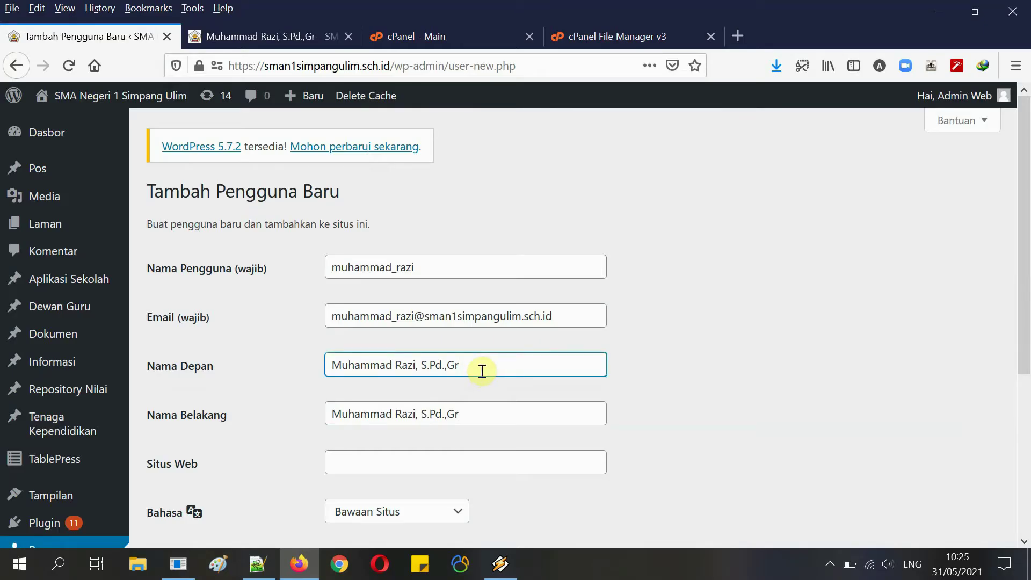
Trim the first name field to just the teacher's given name.
triple_click(410, 365)
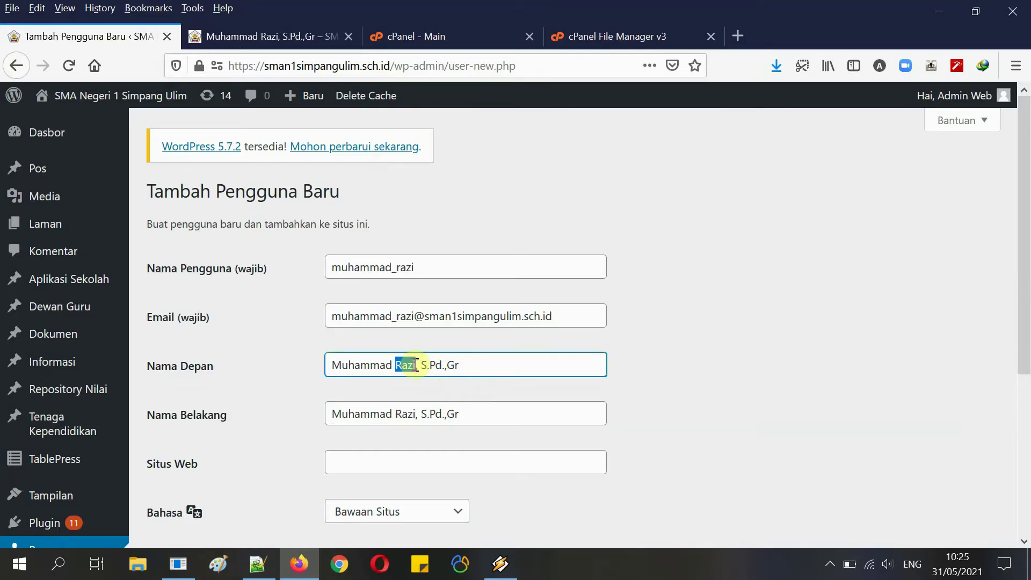
right_click(416, 365)
click(464, 226)
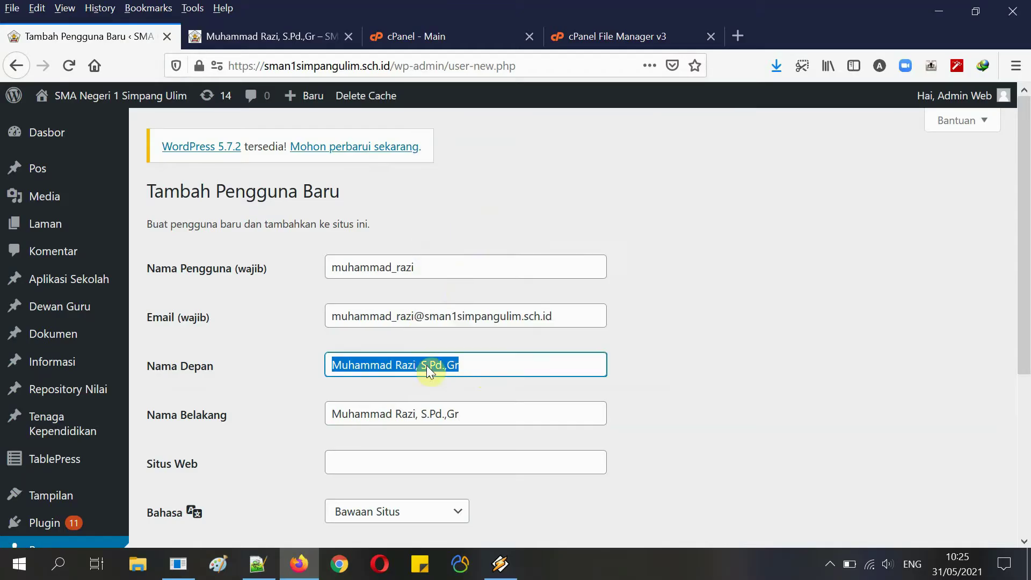
click(427, 365)
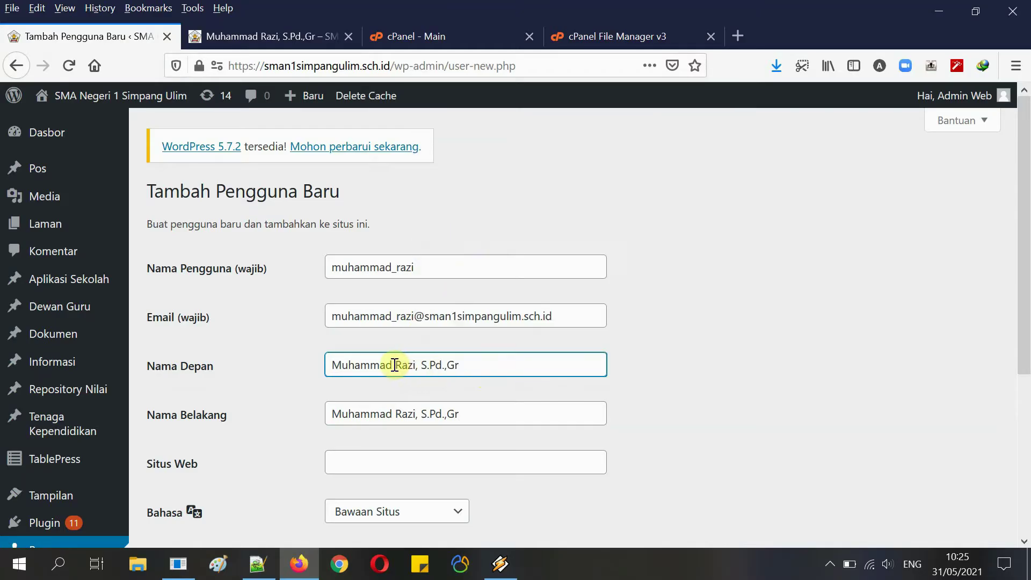
drag(394, 365, 323, 364)
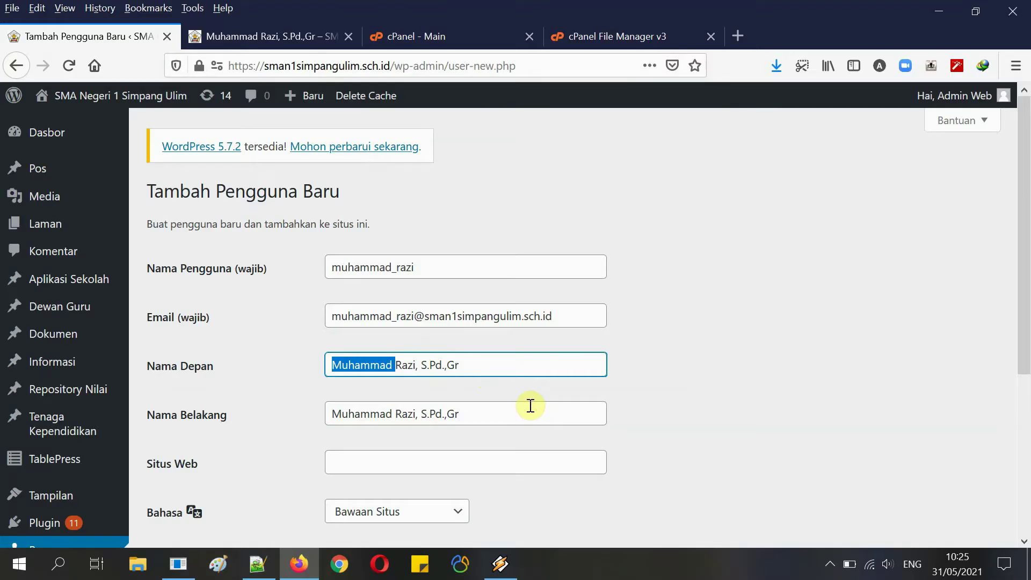
drag(397, 363, 490, 369)
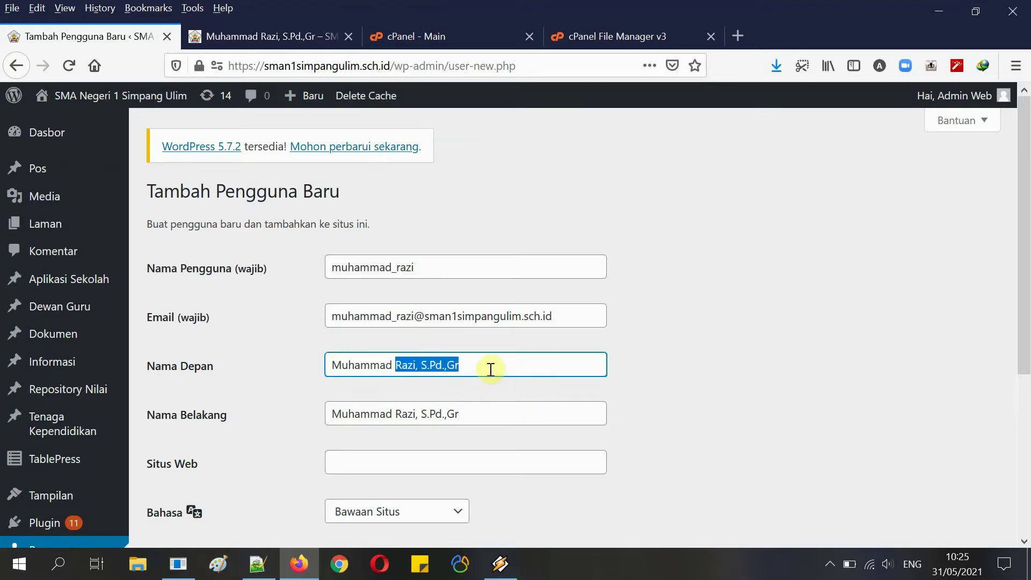
key(BackSpace)
click(670, 381)
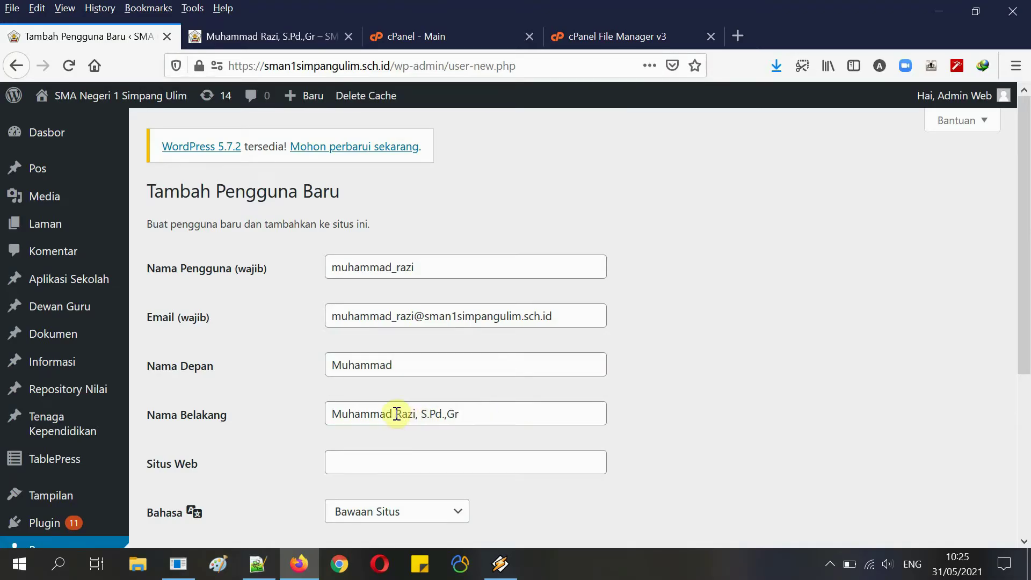
Trim the last name field to just the surname, without the title.
drag(395, 414, 454, 414)
key(BackSpace)
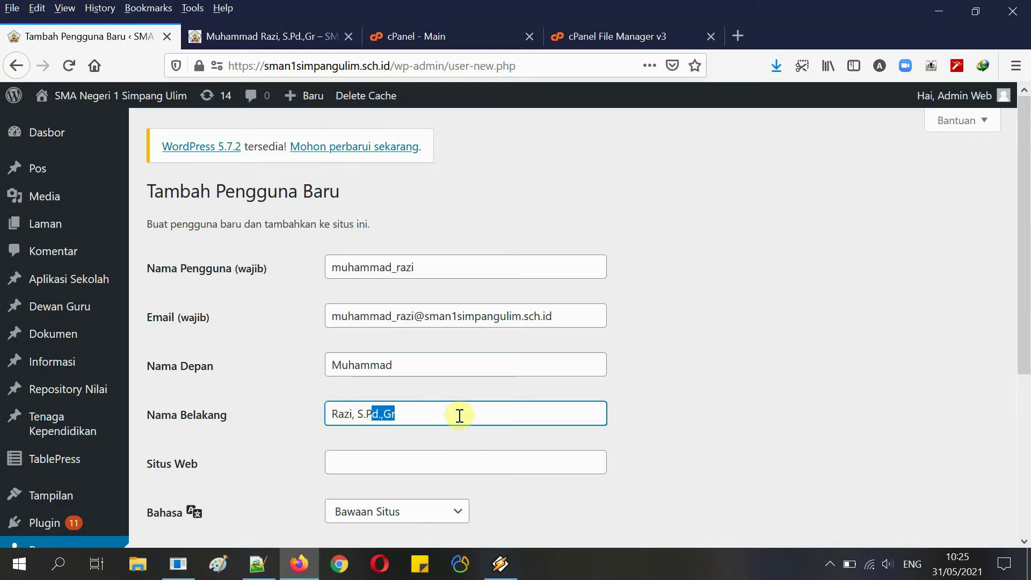
key(BackSpace)
click(703, 416)
scroll(702, 411, down, 3)
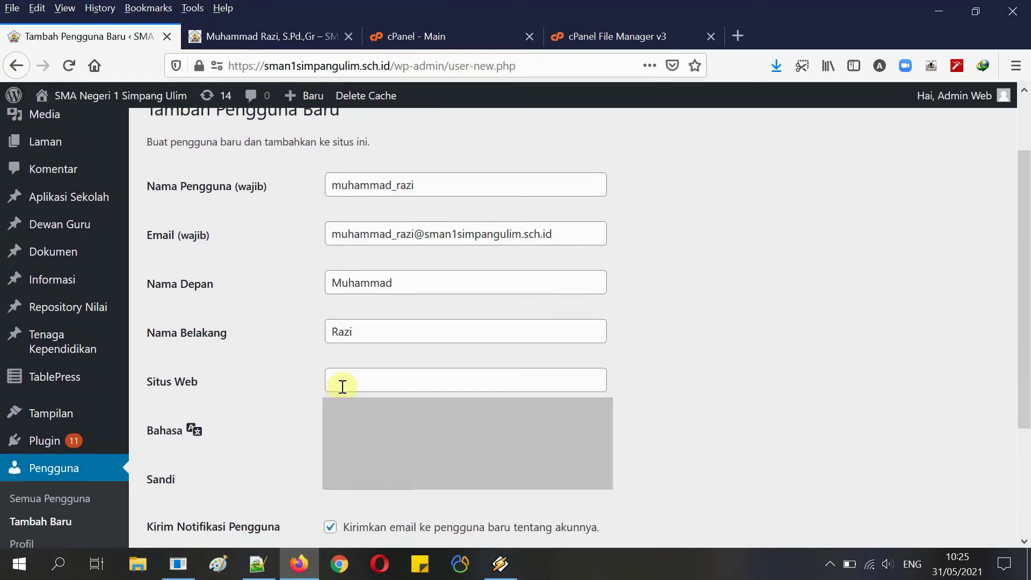
click(345, 382)
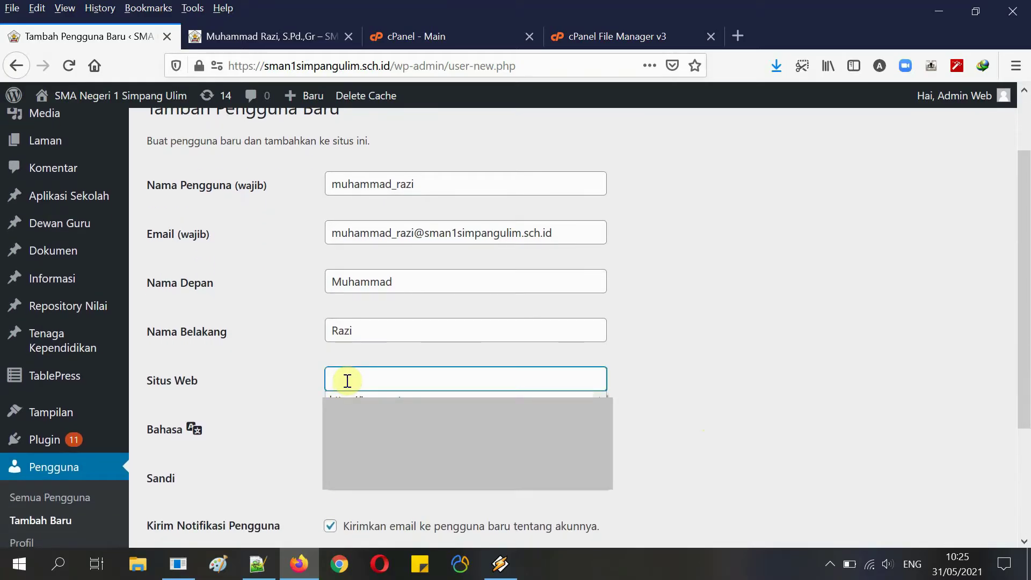
click(371, 400)
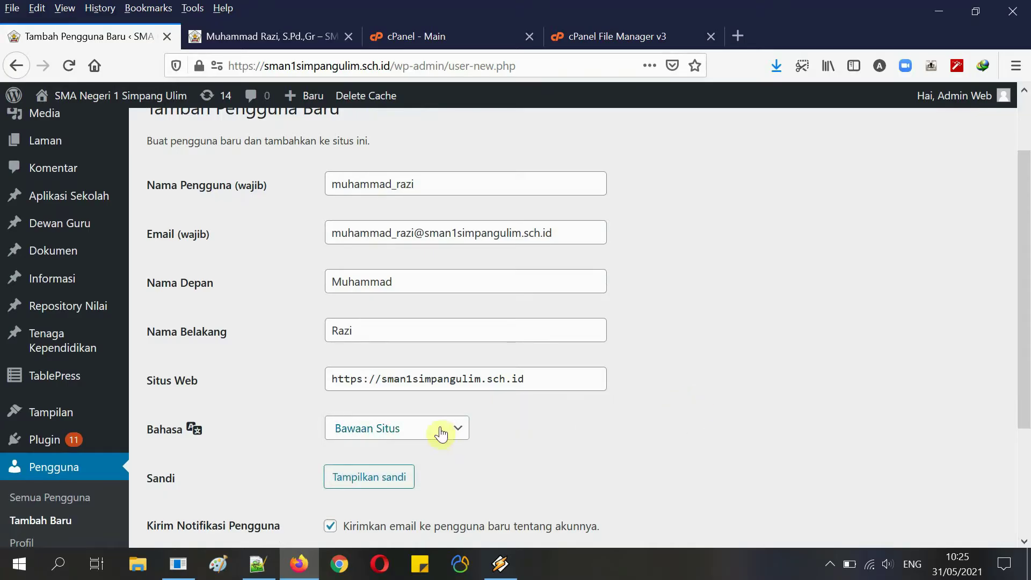
scroll(550, 430, down, 3)
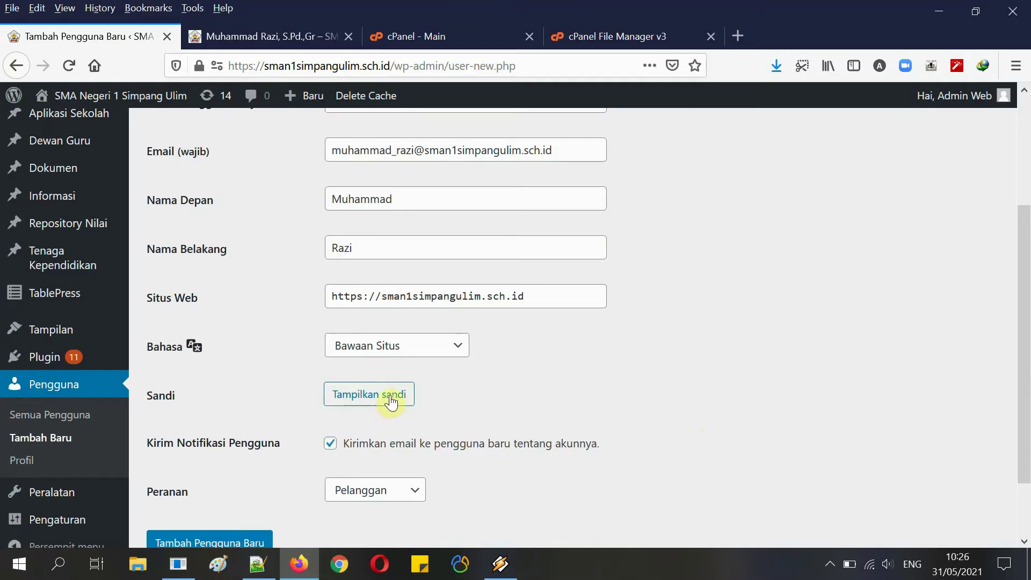
Reveal the generated password and replace it with a custom password rated Kuat.
click(390, 398)
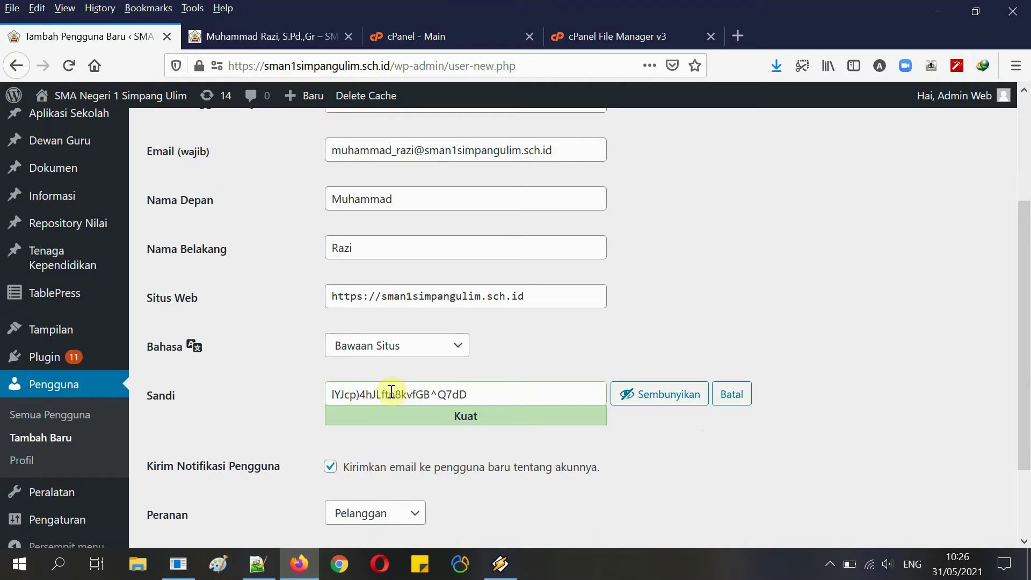
double_click(485, 398)
key(ctrl+a)
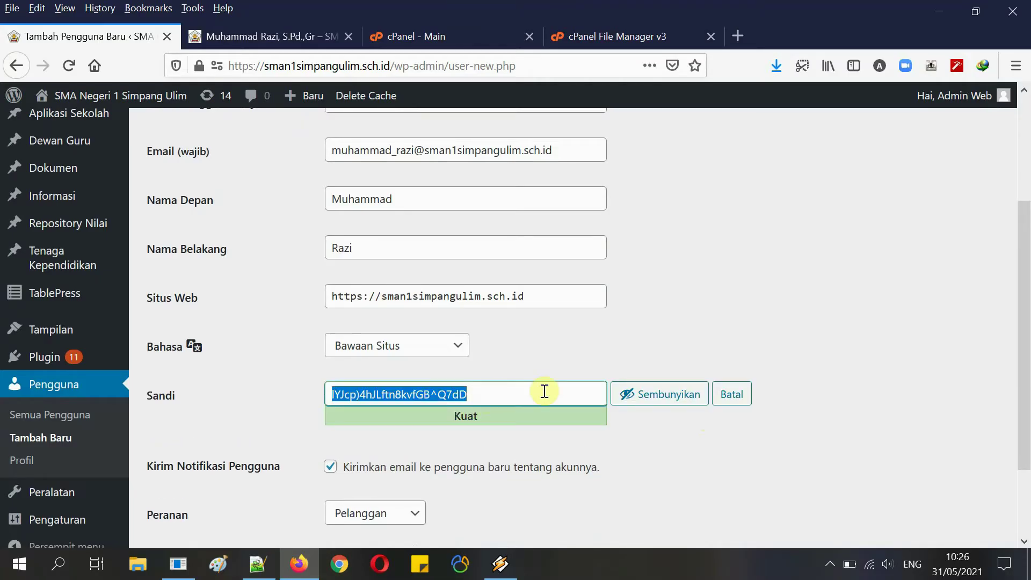
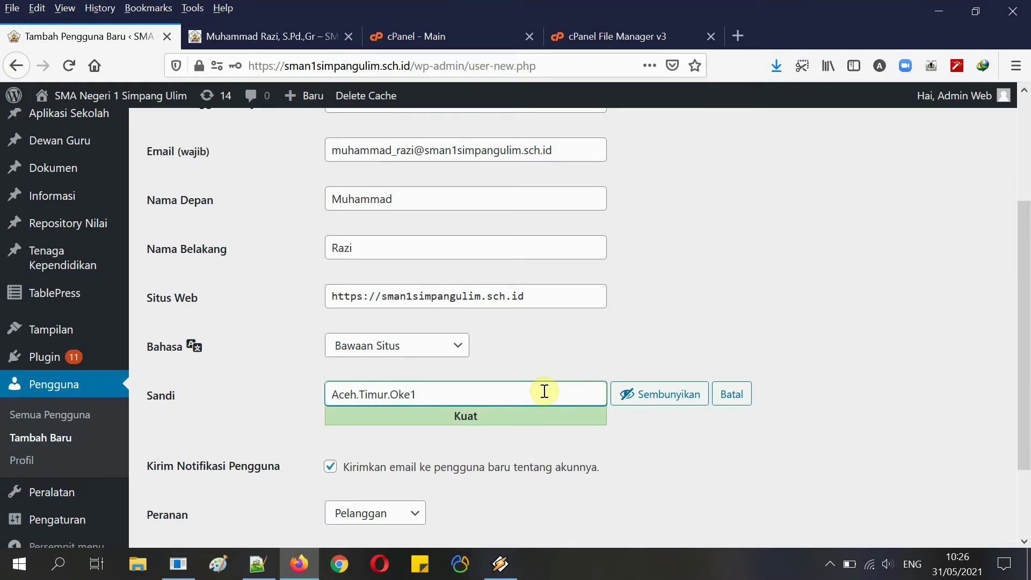
click(654, 354)
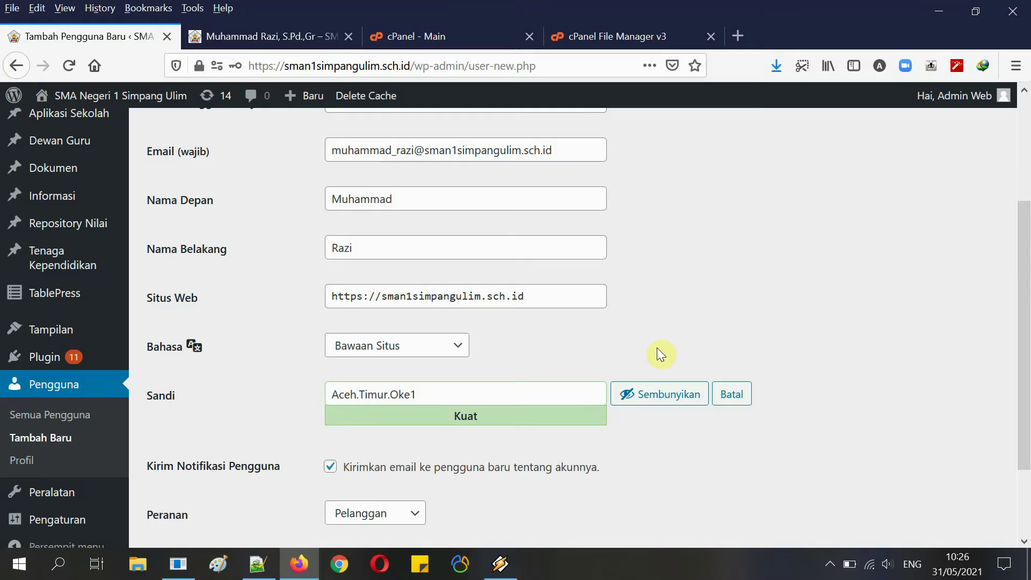
Choose Penulis as the new user's role in the Peranan dropdown.
scroll(656, 347, down, 3)
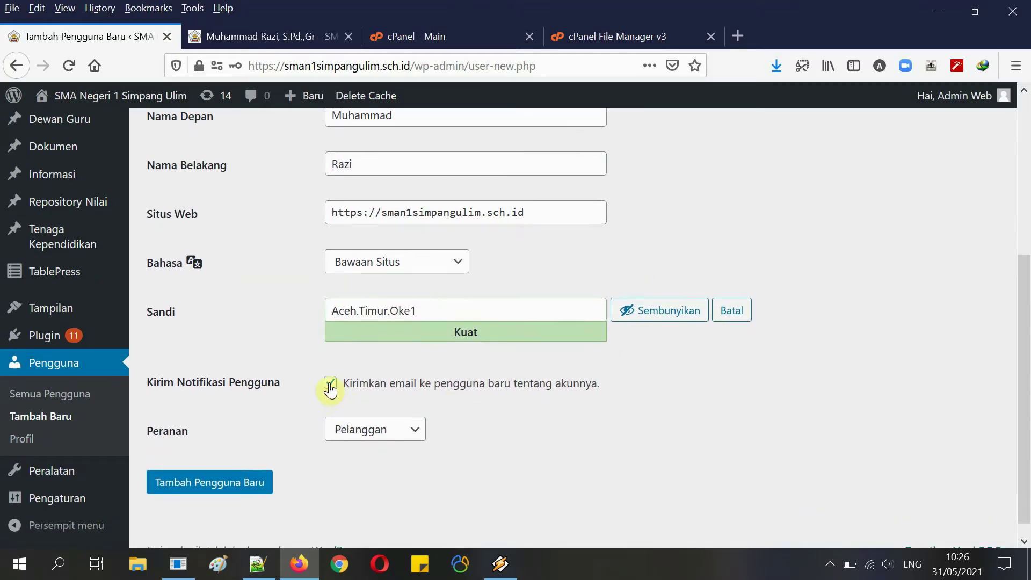
click(408, 434)
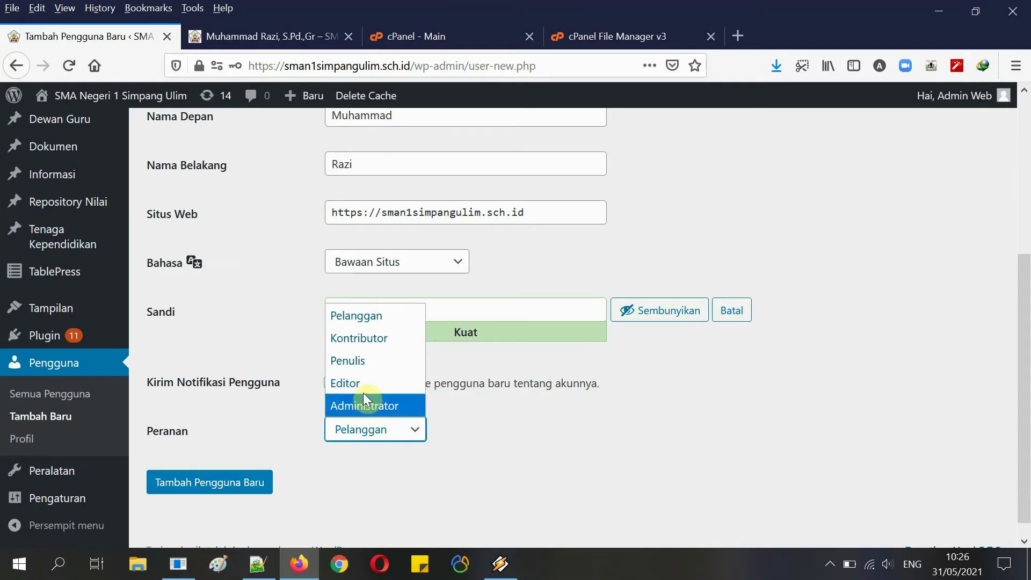
click(377, 360)
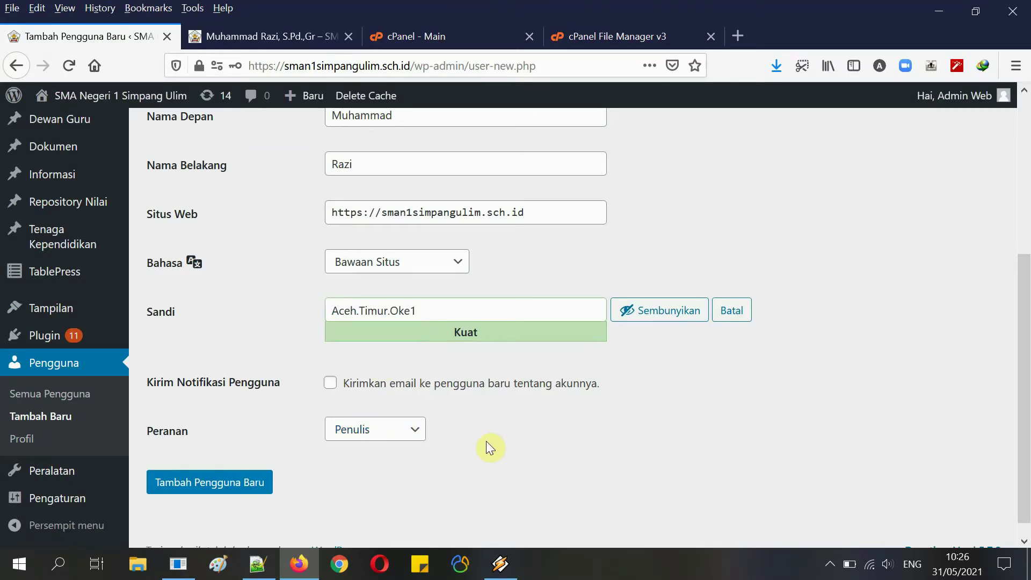
scroll(485, 442, up, 8)
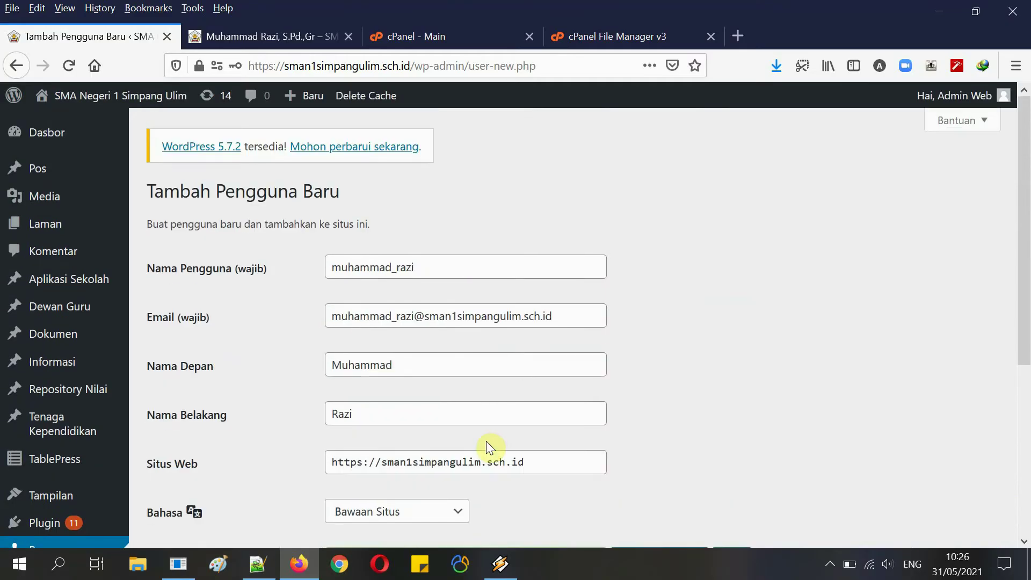
Copy the username from the Nama Pengguna field.
click(371, 268)
right_click(357, 267)
double_click(360, 267)
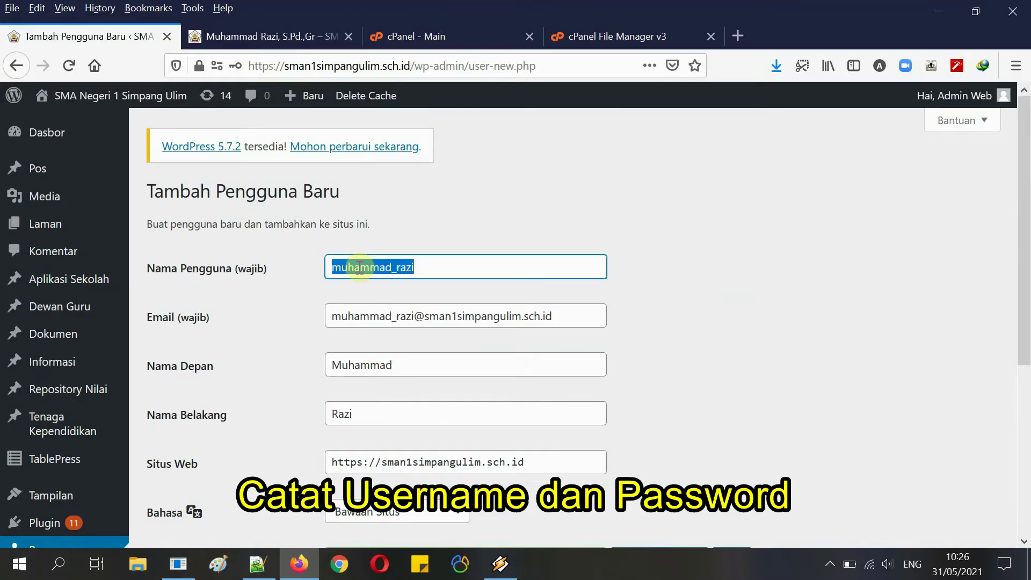
right_click(359, 267)
click(401, 367)
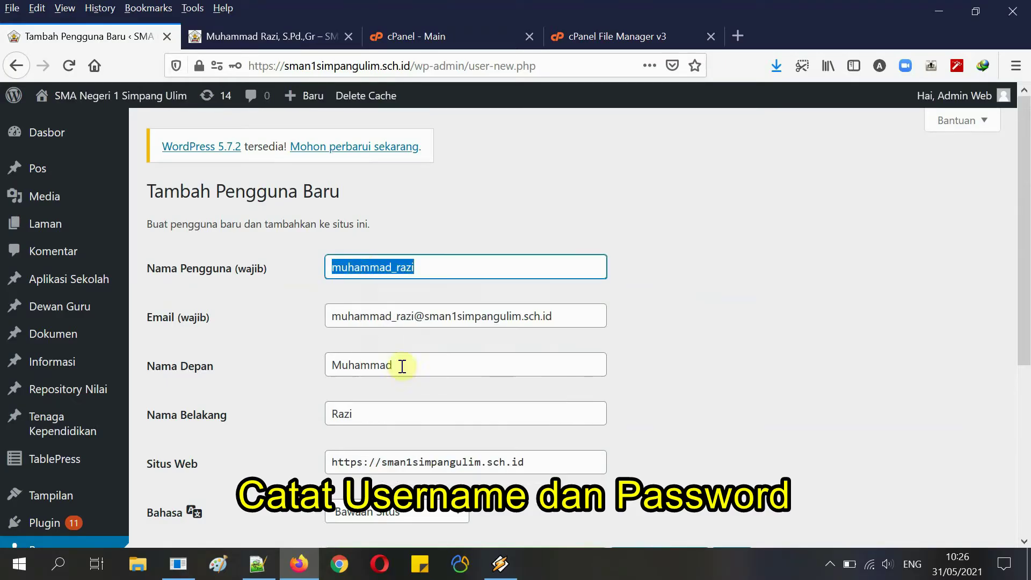
Launch Microsoft Word from Windows search.
click(258, 563)
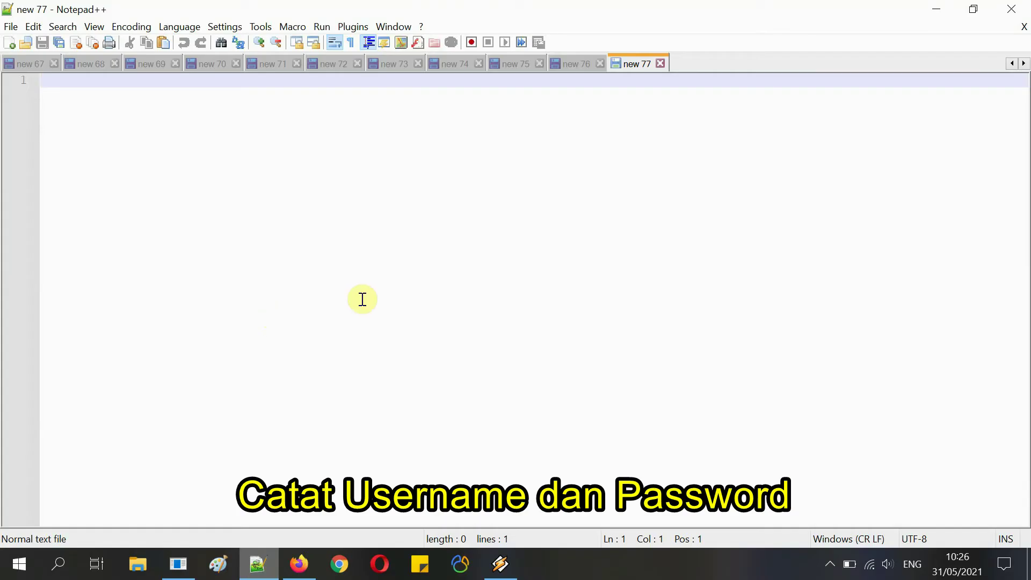
click(269, 568)
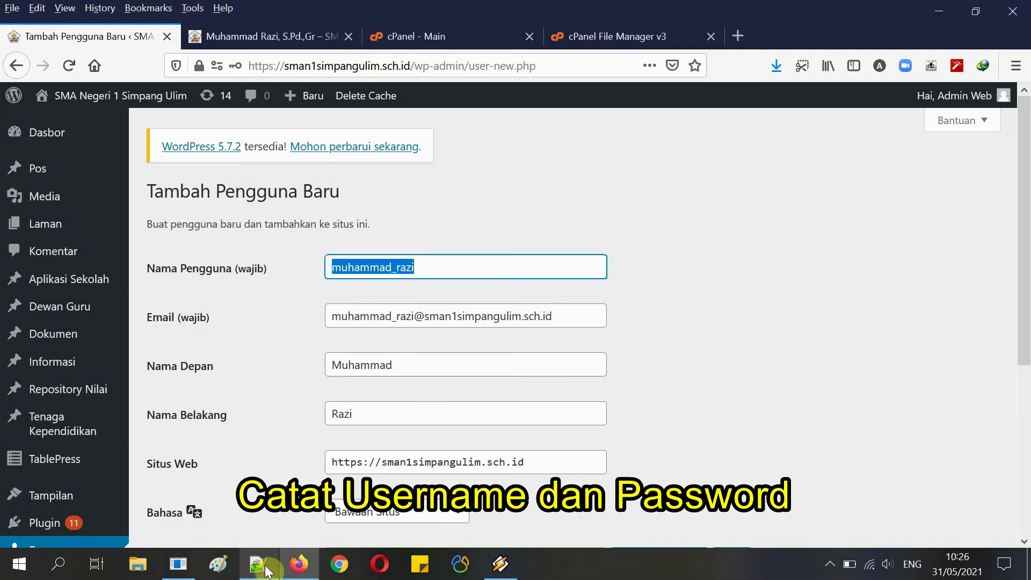
click(58, 564)
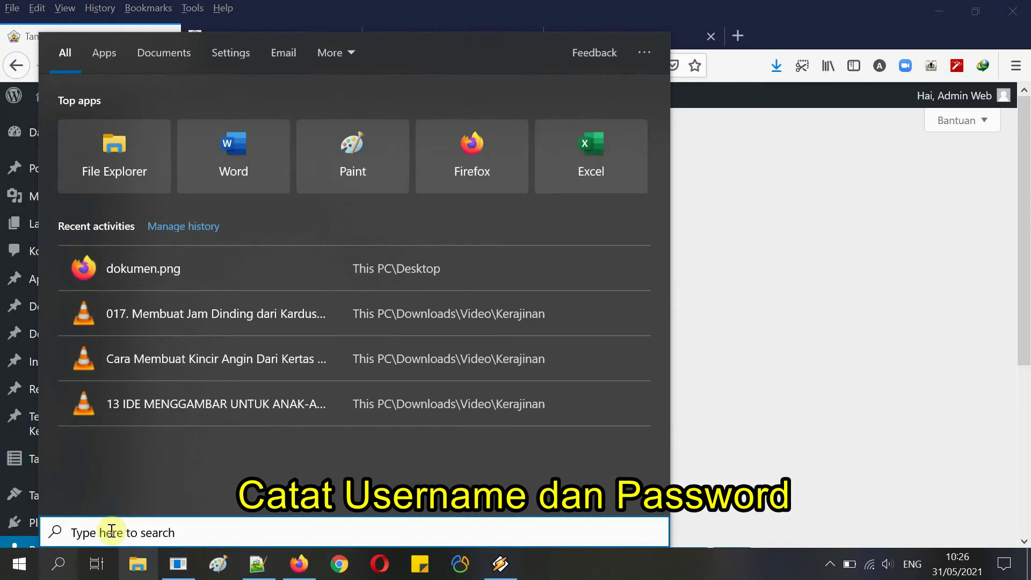
click(243, 147)
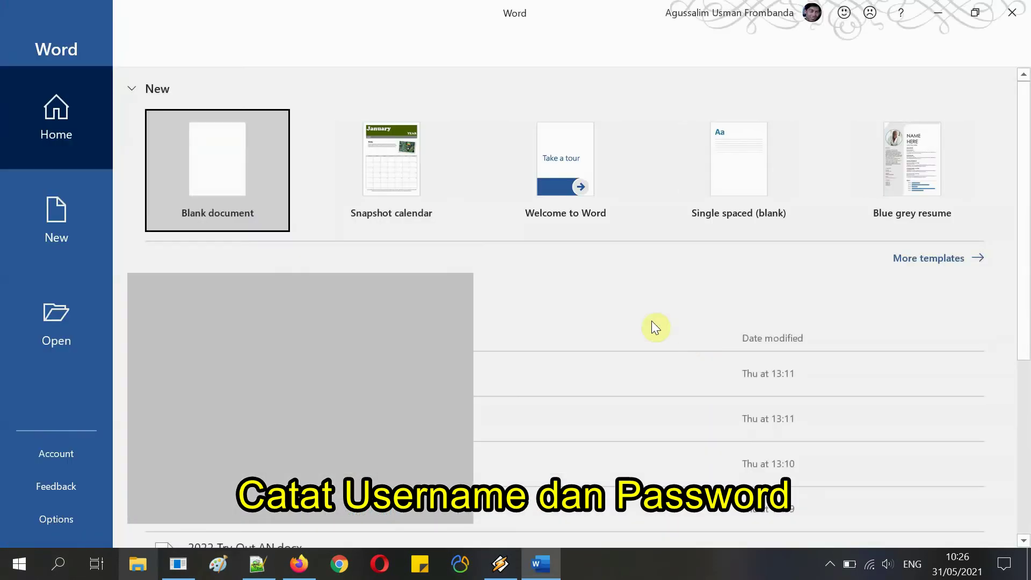
In a blank document, type 'Catat' and paste the credentials table below it.
click(234, 178)
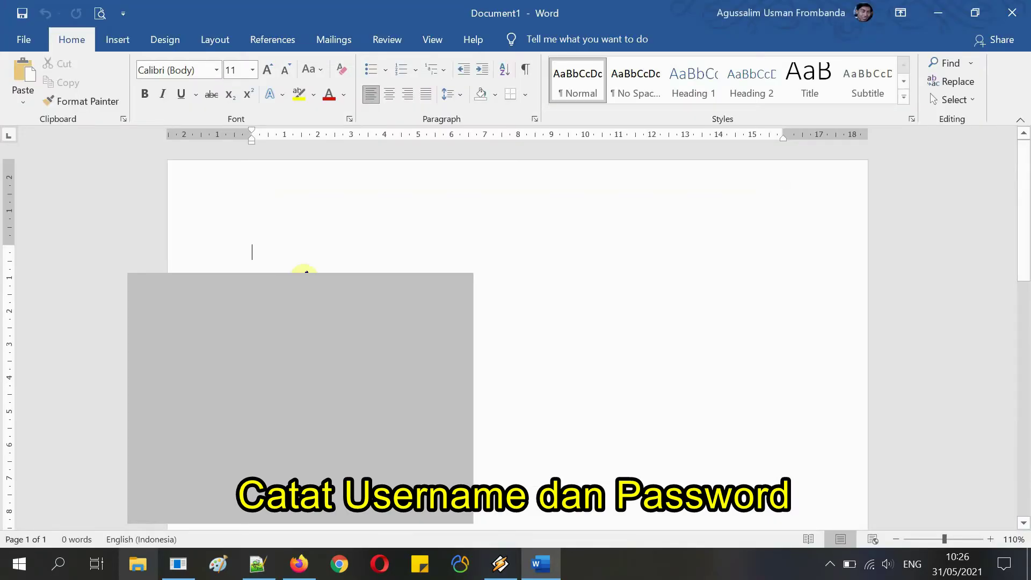
text(Catat)
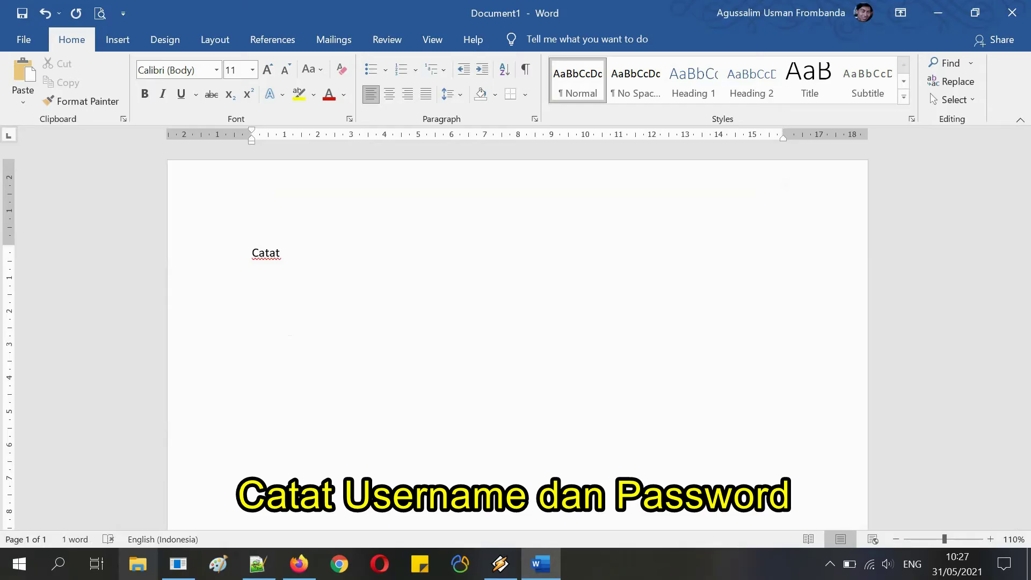
key(Return)
key(ctrl+v)
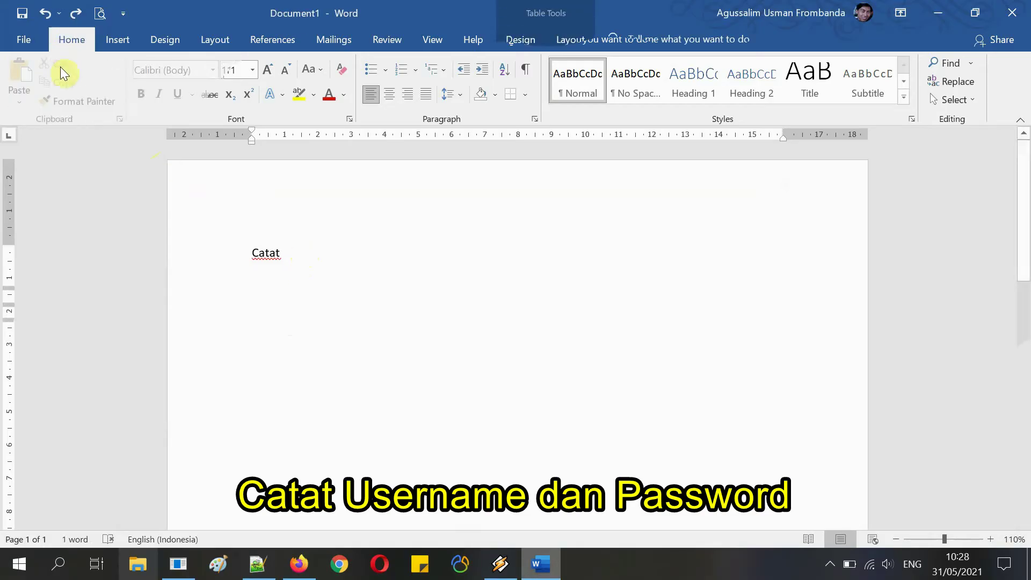
click(23, 101)
key(Escape)
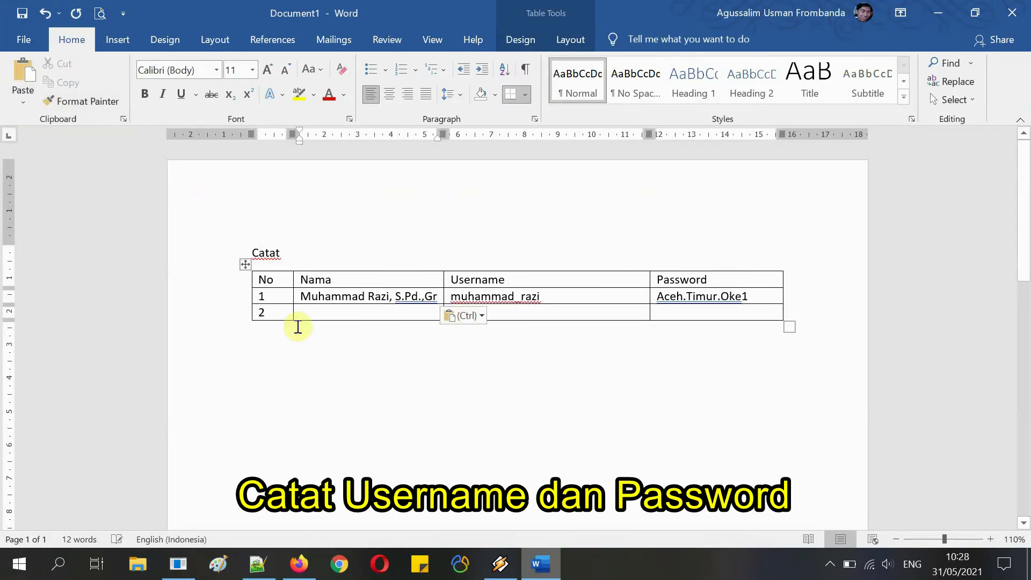
Give the table's header row light-blue shading and bold text, then minimize Word.
click(273, 280)
drag(530, 283, 667, 279)
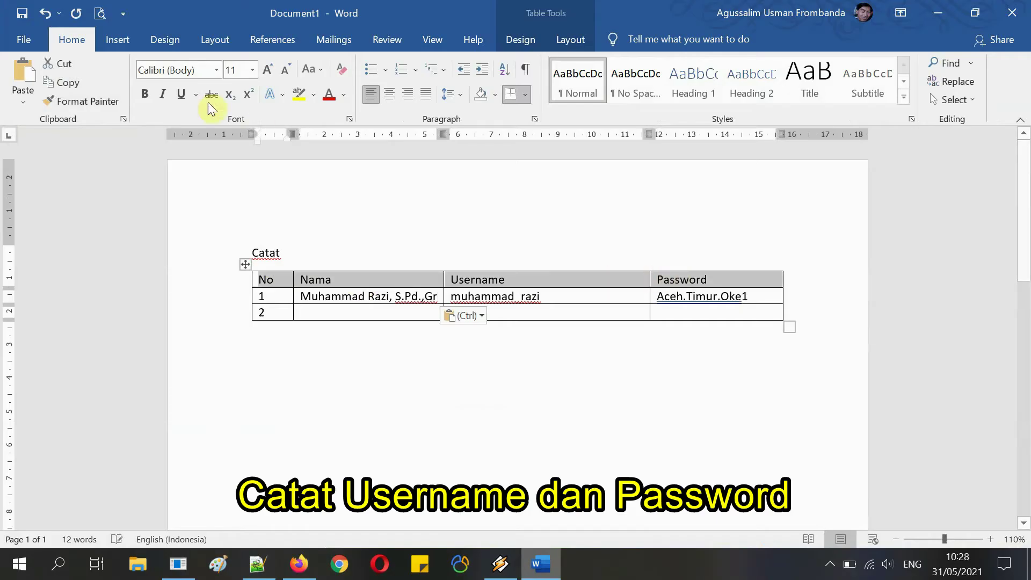
click(492, 95)
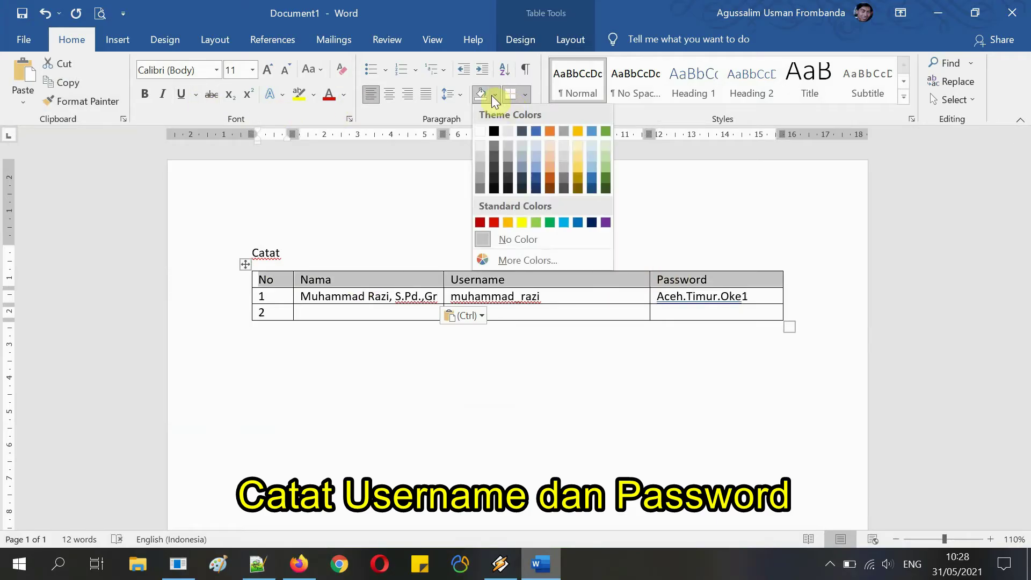
click(540, 156)
click(150, 92)
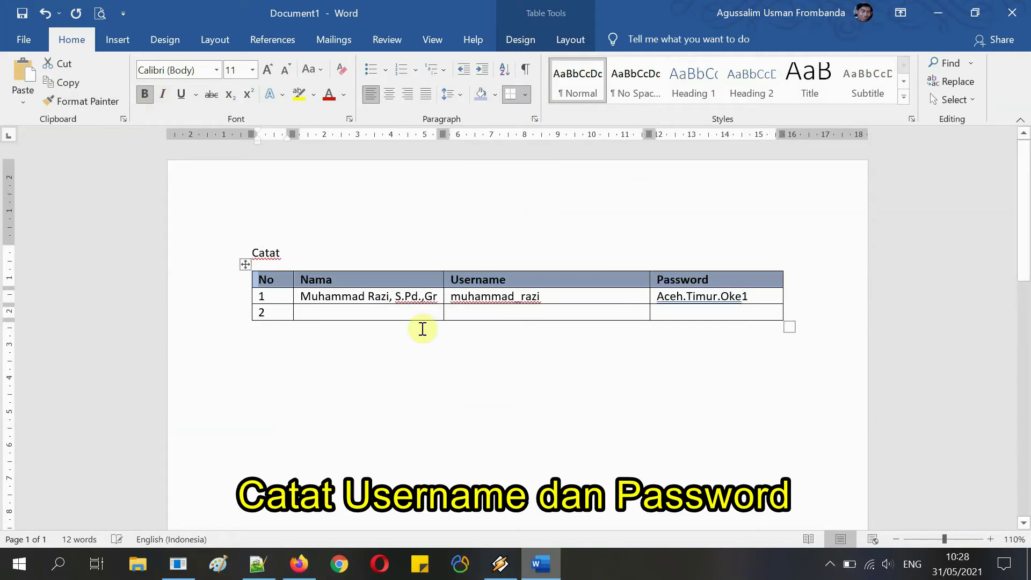
click(611, 333)
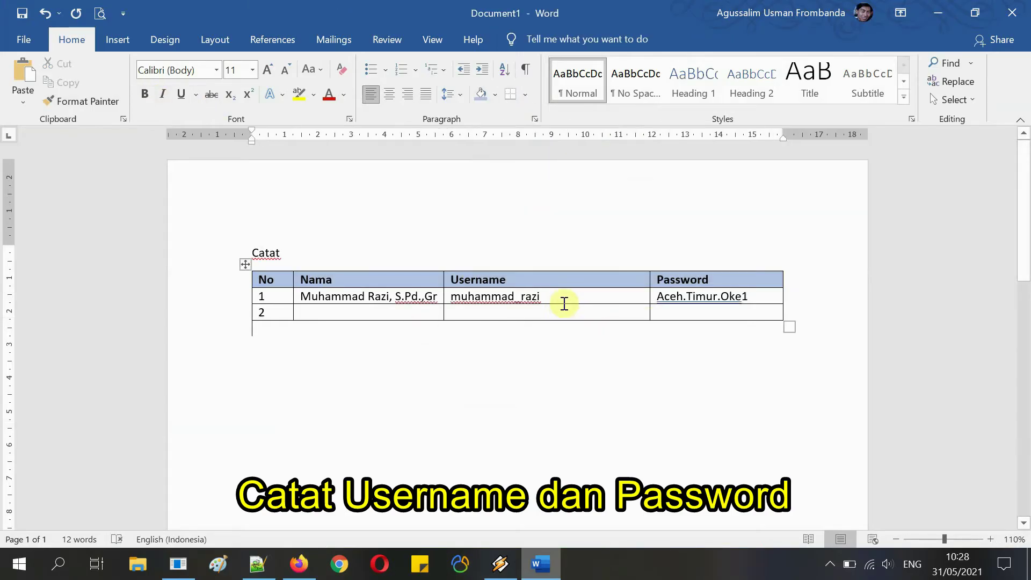
click(804, 264)
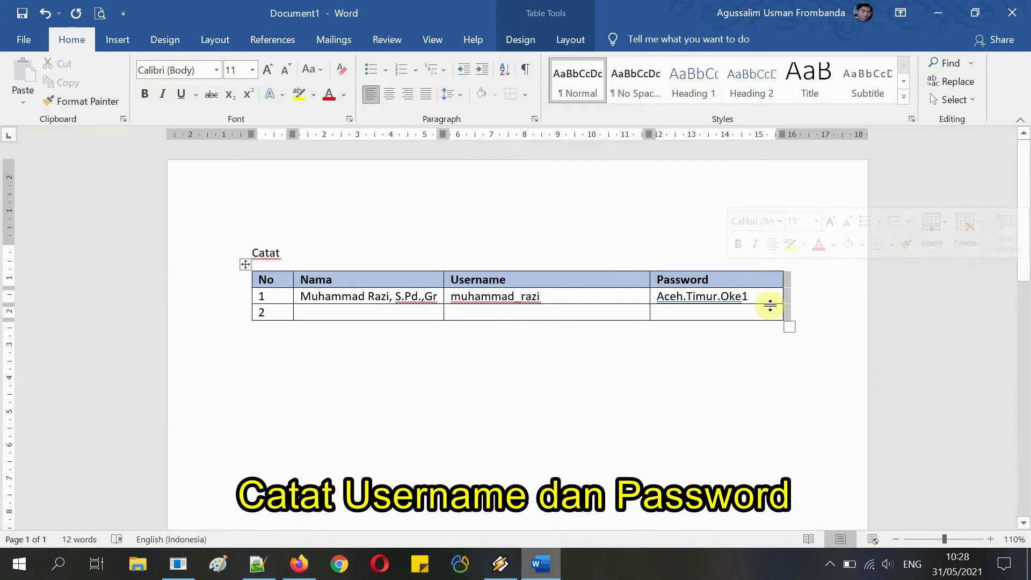
click(766, 297)
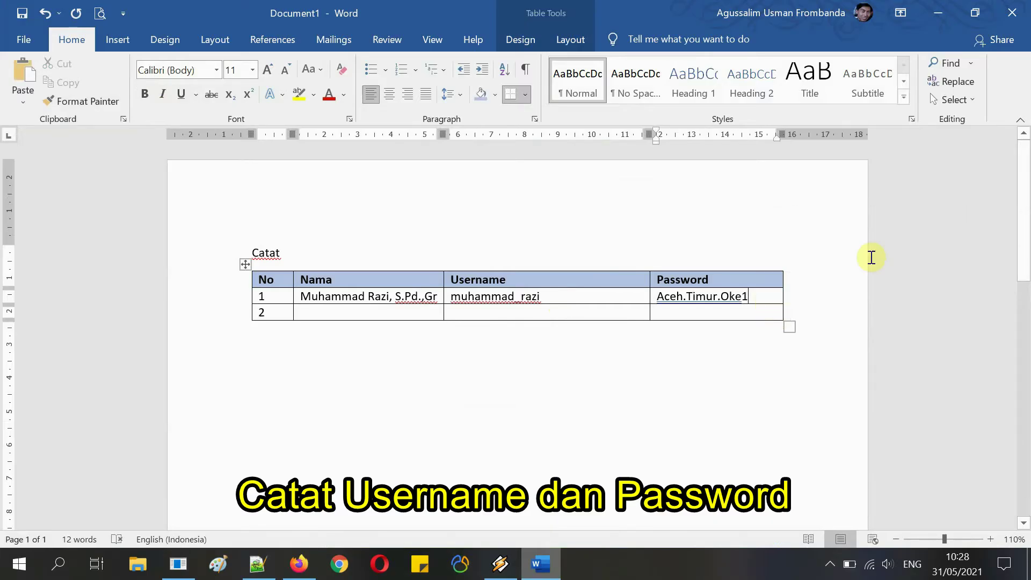
click(940, 13)
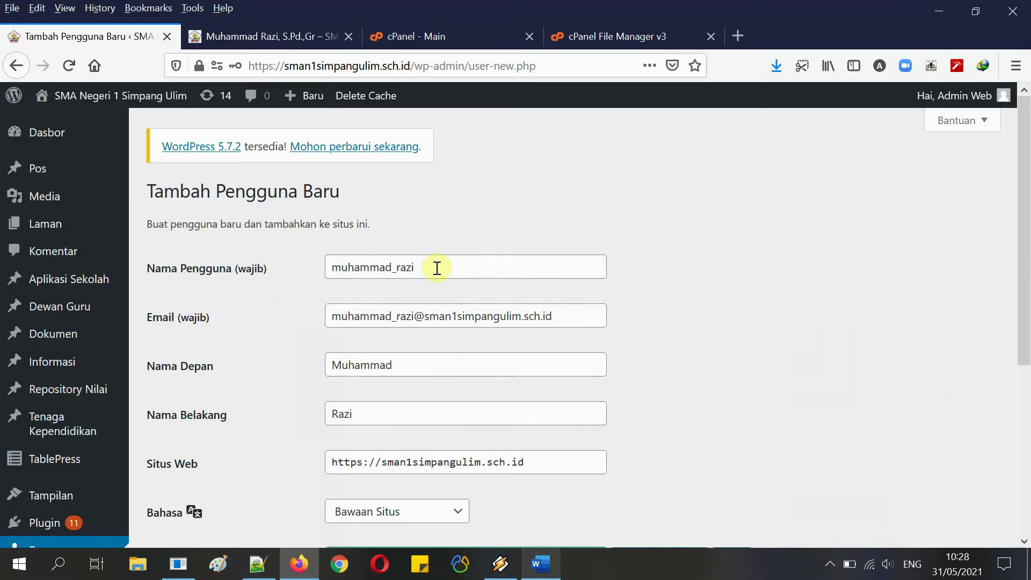
Submit the Add New User form; the user list now shows four users including the new Penulis.
scroll(660, 301, down, 3)
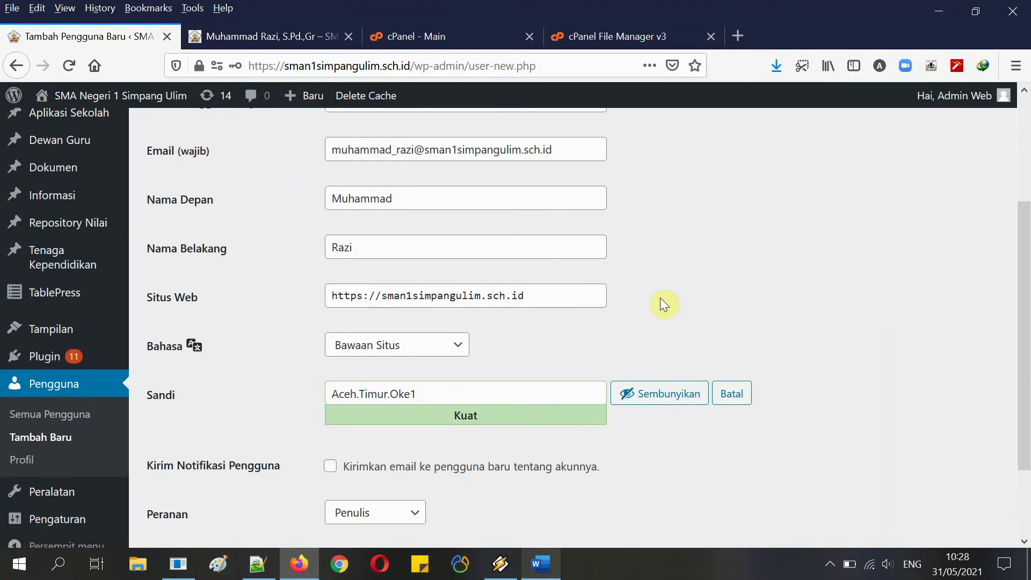
scroll(660, 298, down, 2)
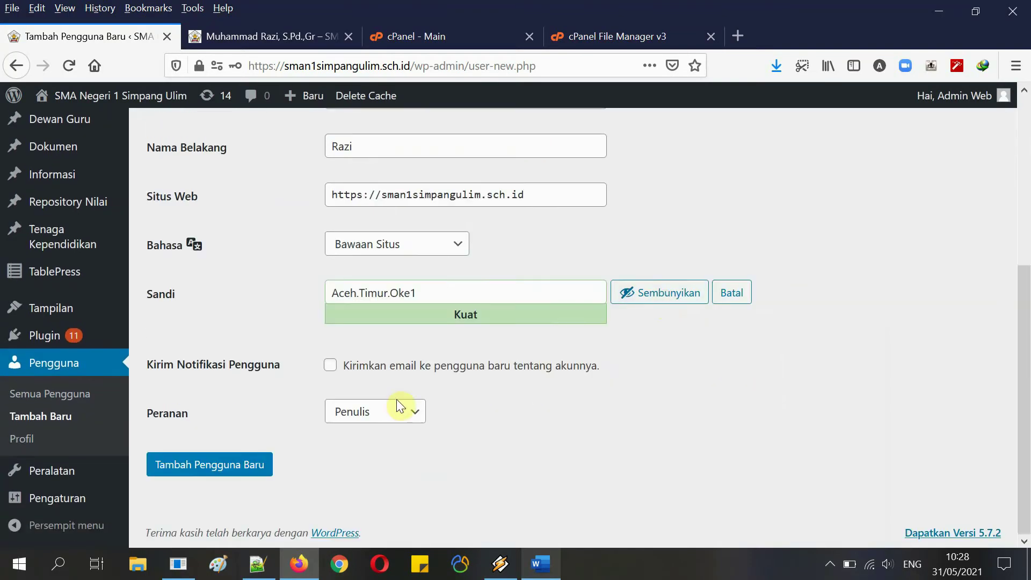
click(244, 473)
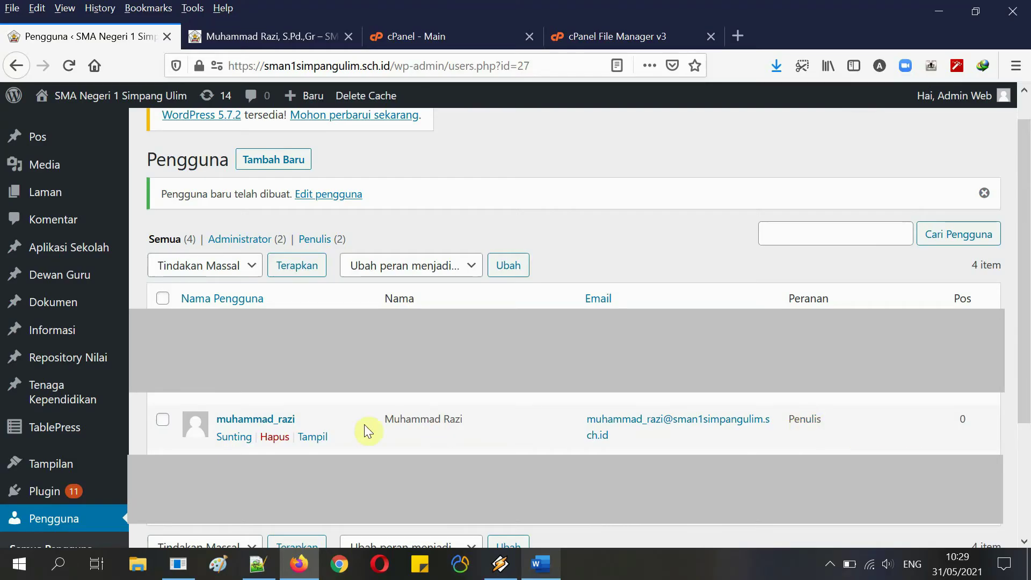
Close the 'Pengguna baru telah dibuat' notice and log out via Log Keluar under Hai, Admin Web.
scroll(698, 322, up, 1)
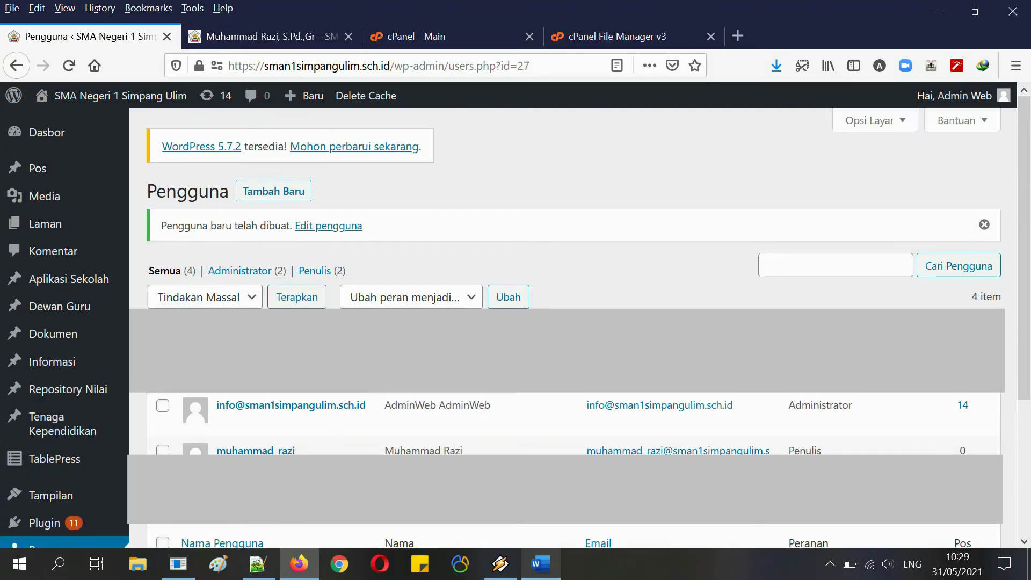
click(984, 225)
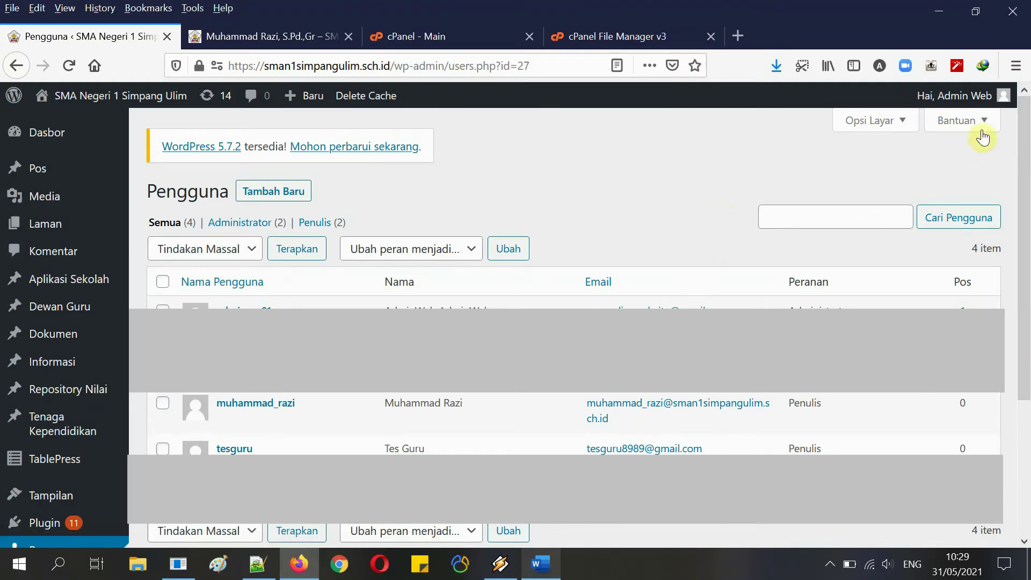
mouse_move(984, 105)
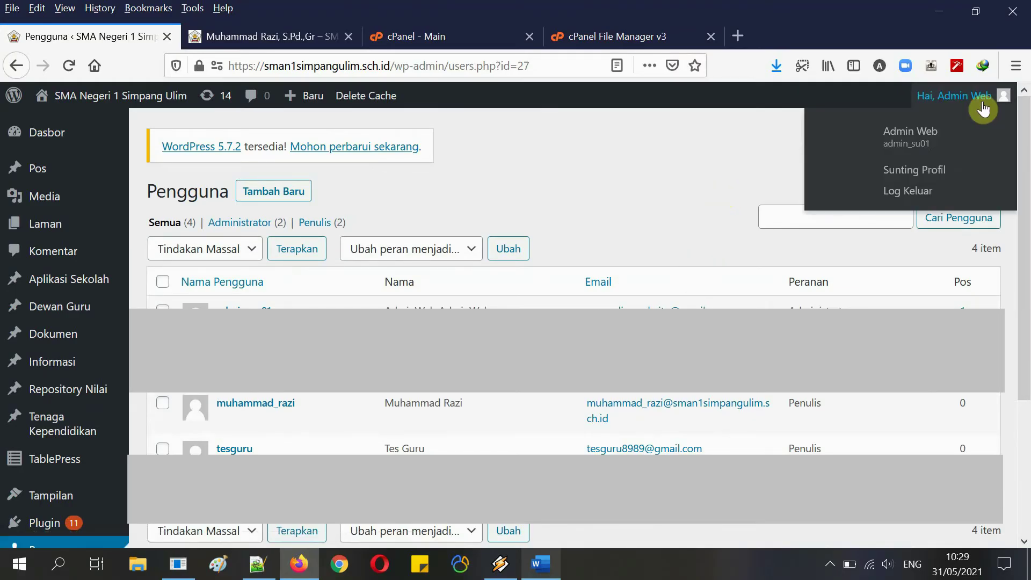
click(916, 196)
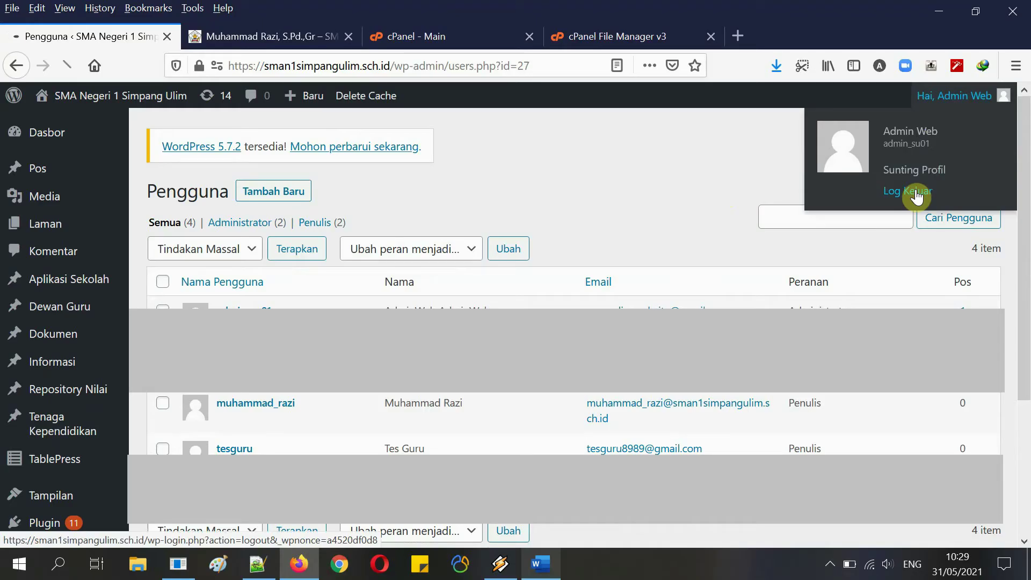
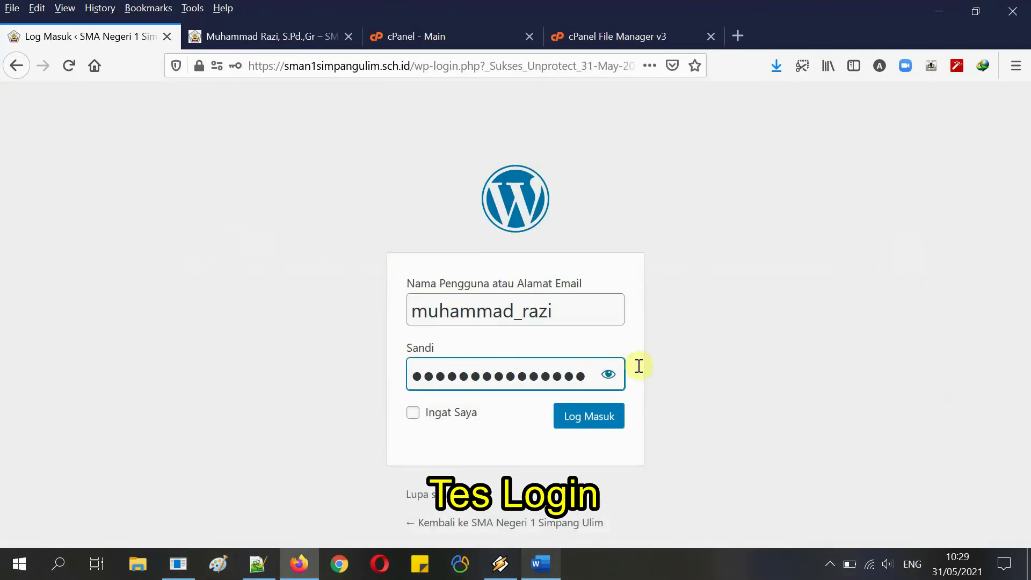
Reveal the password, log in to the SMA Negeri 1 Simpang Ulim admin, and decline saving the login.
click(609, 376)
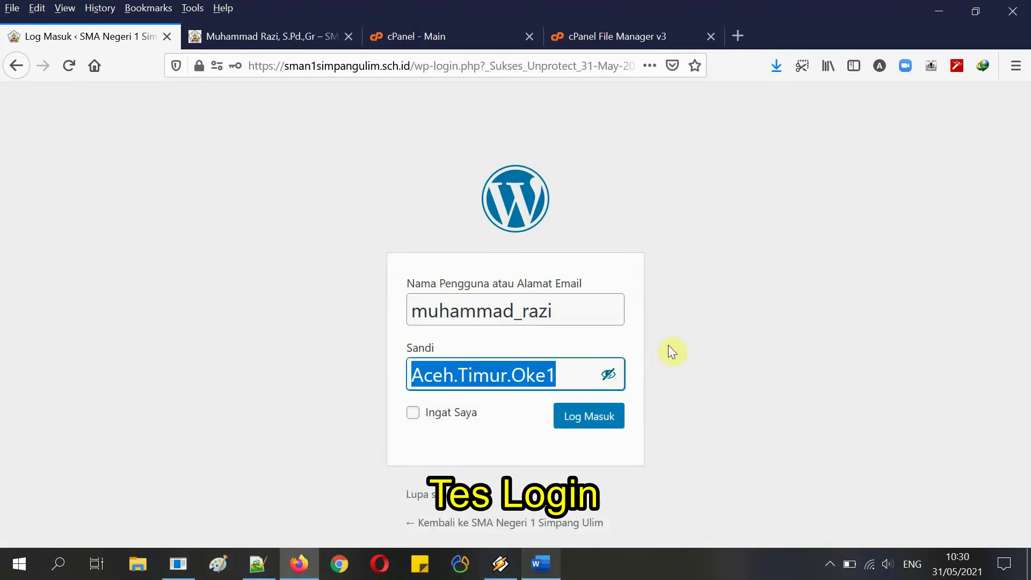
click(575, 371)
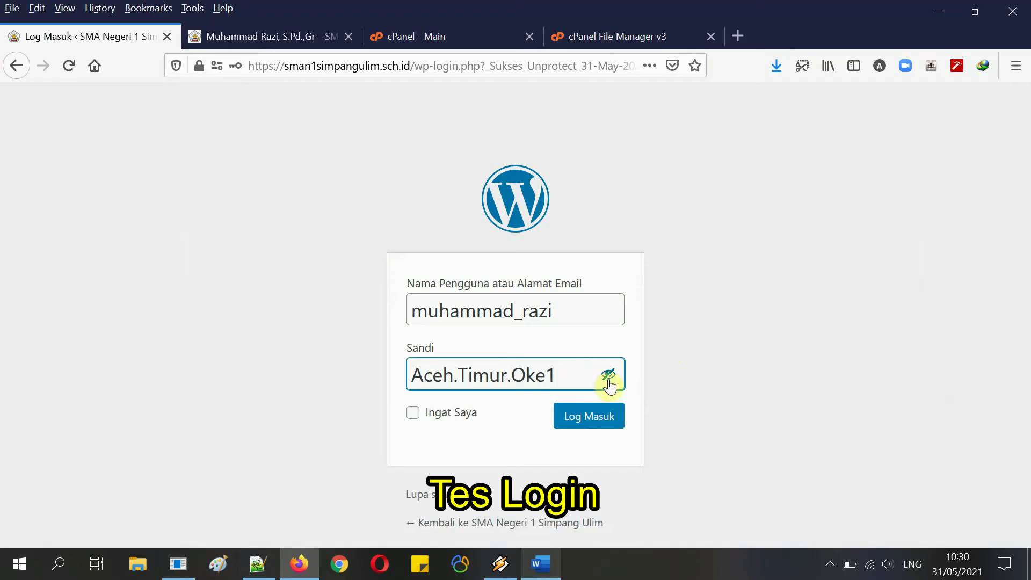
click(589, 424)
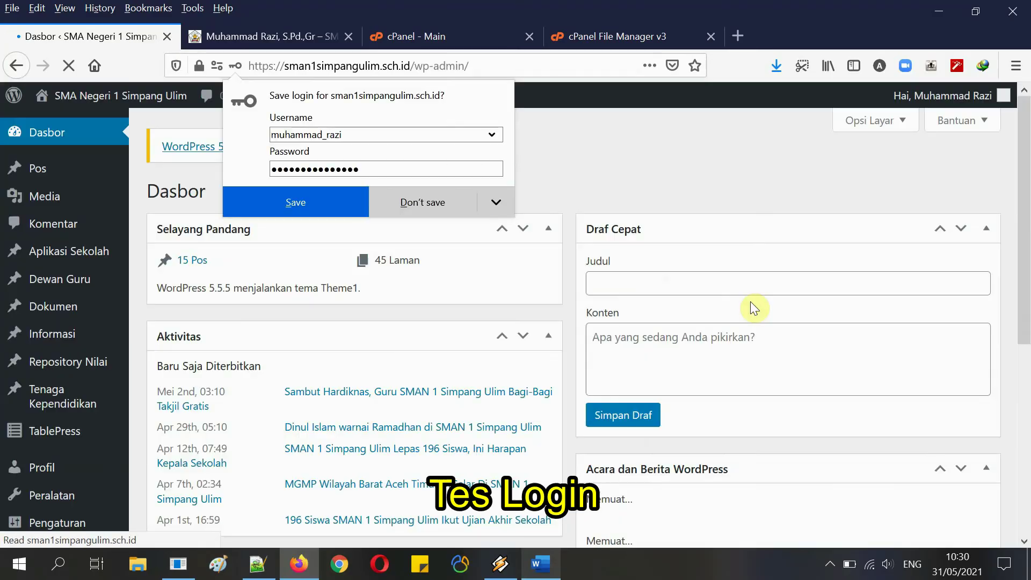
click(710, 173)
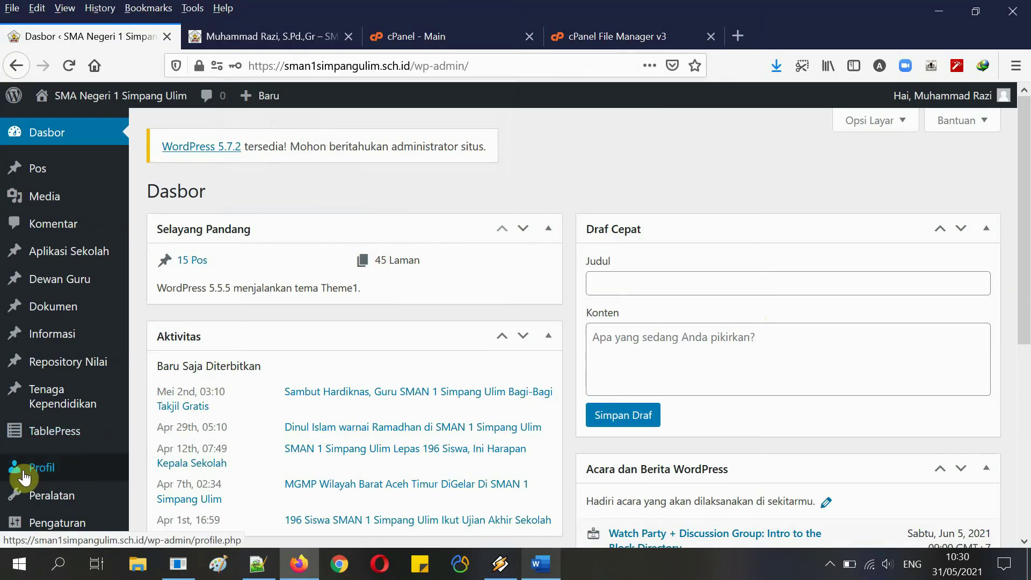
Open the Profil page and scroll down to the name, nickname and public display name fields.
click(42, 475)
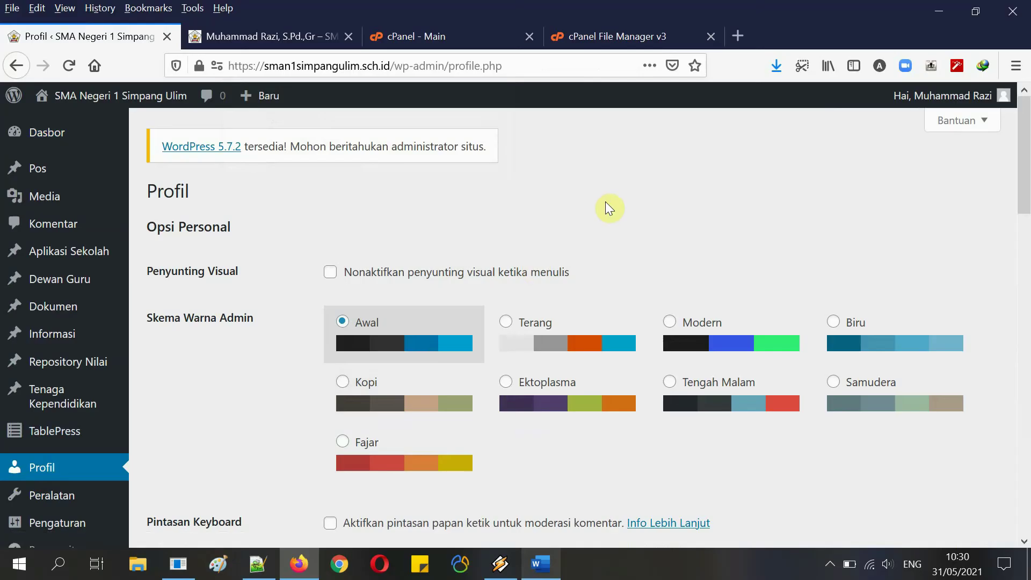
scroll(605, 204, down, 5)
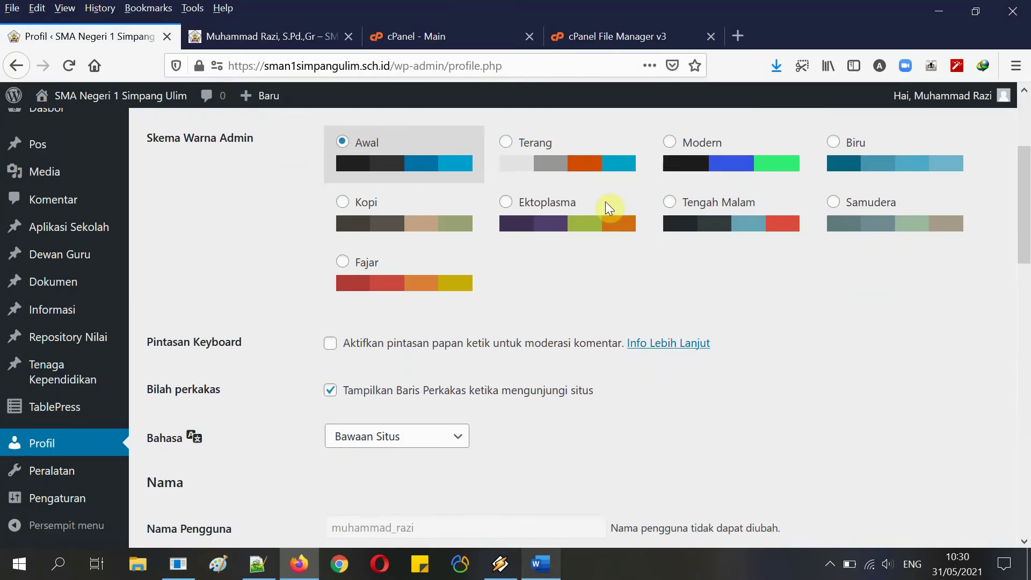
scroll(605, 205, down, 2)
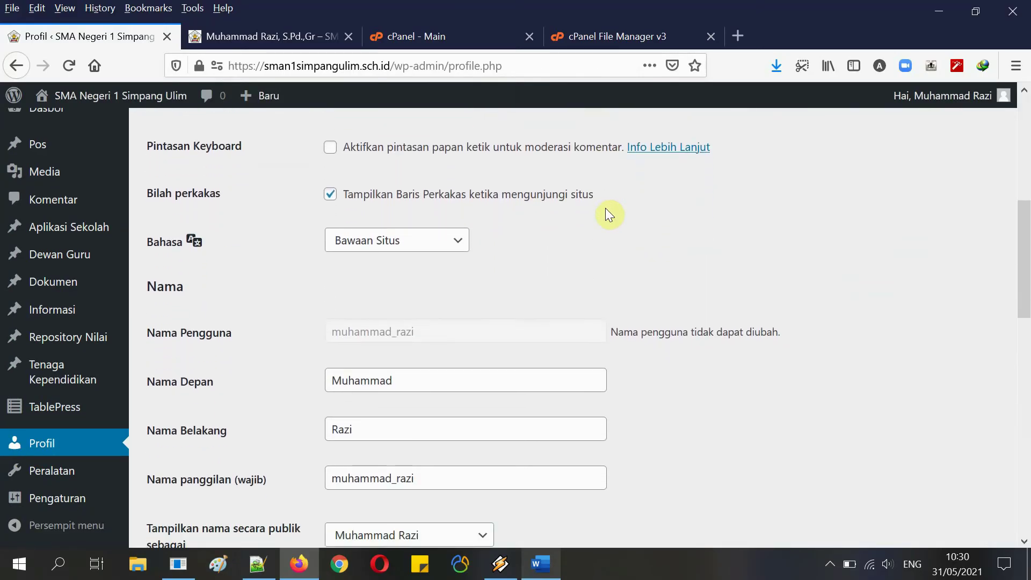
scroll(495, 303, down, 1)
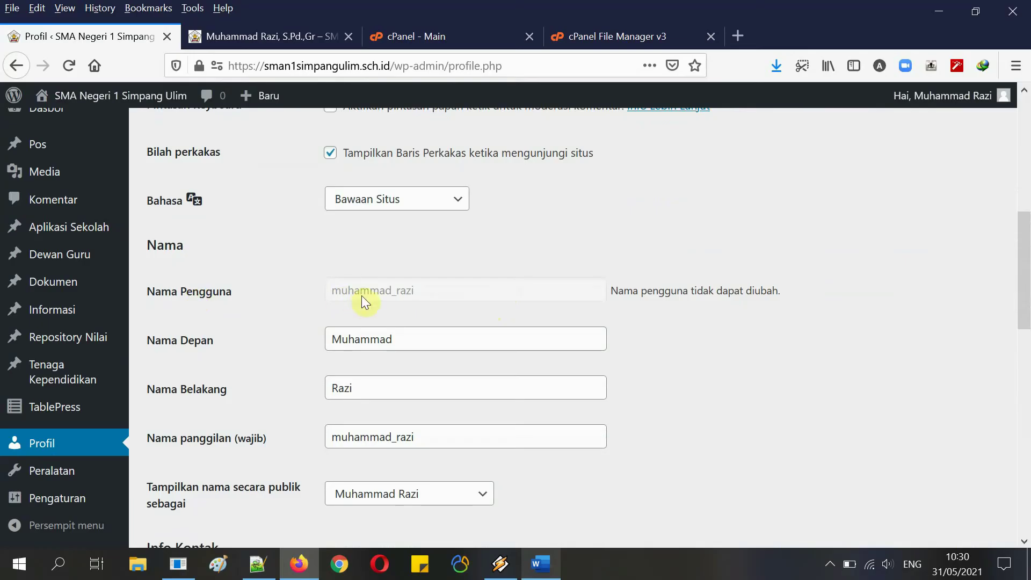
click(352, 390)
click(646, 407)
scroll(650, 407, down, 1)
scroll(650, 407, down, 3)
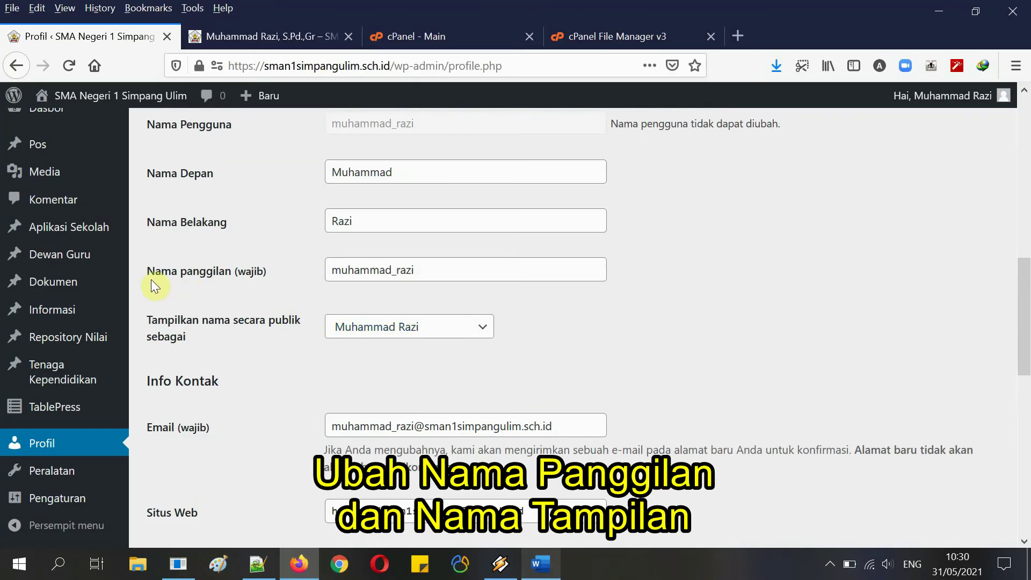
Highlight the nickname field label on the WordPress profile page.
drag(148, 273, 276, 277)
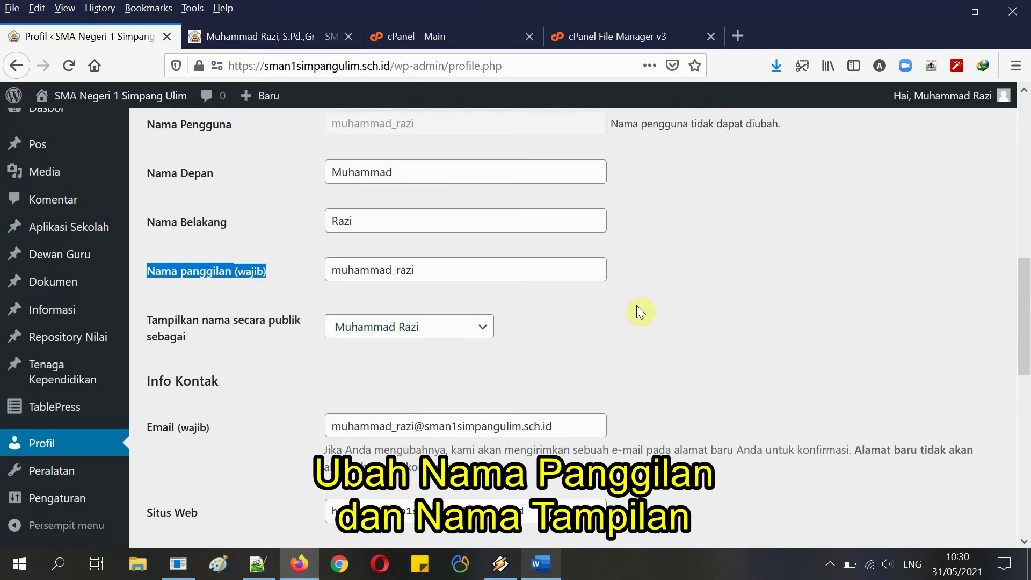
click(269, 297)
drag(159, 278, 280, 274)
click(651, 306)
Copy the full titled name from the Nama cell of the Word notes table, then minimize Word.
click(539, 564)
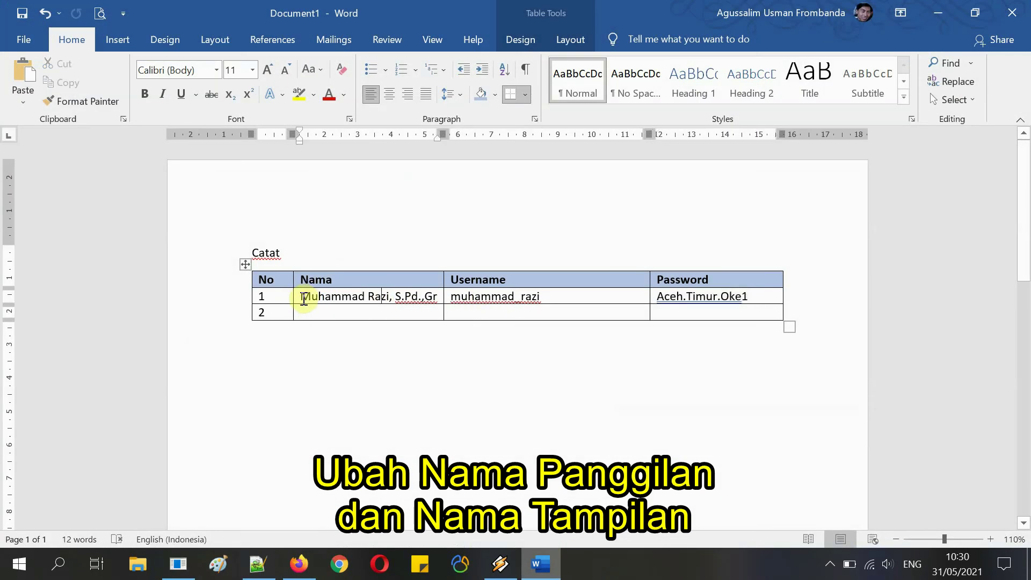
drag(299, 295, 422, 295)
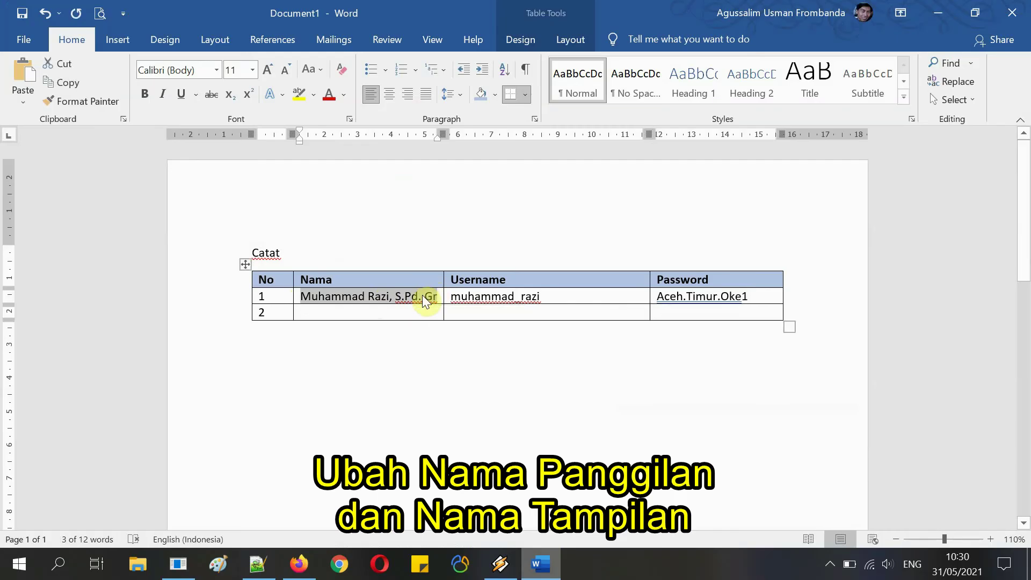
right_click(422, 295)
click(466, 268)
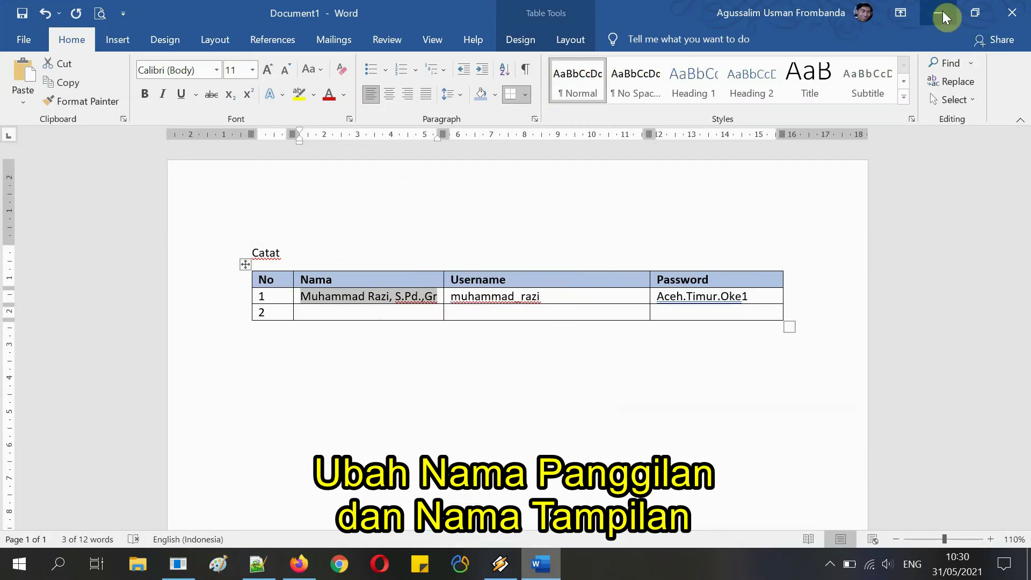
click(938, 13)
Replace the Nama panggilan nickname with the pasted full titled name.
click(451, 269)
double_click(452, 270)
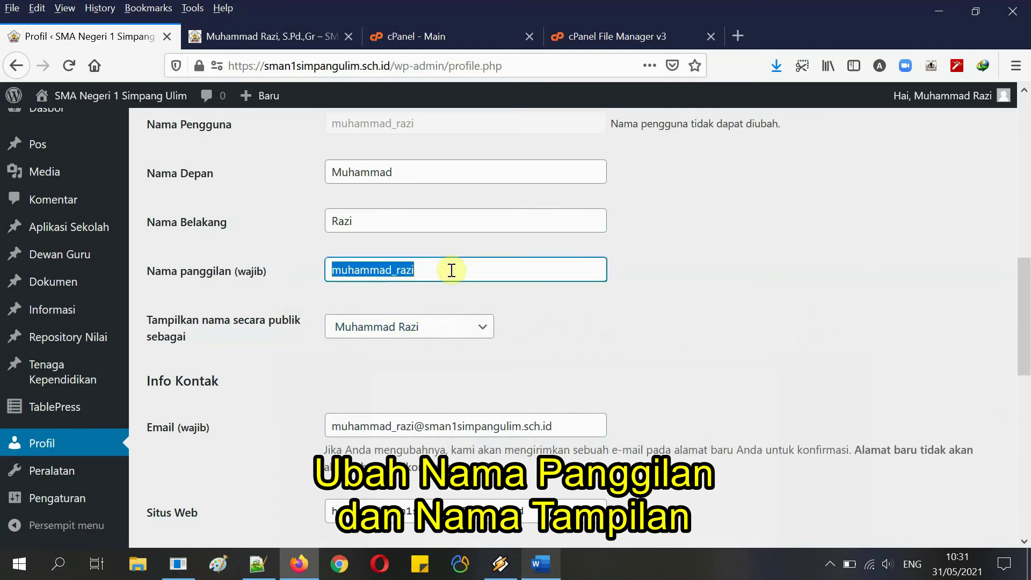
key(ctrl+v)
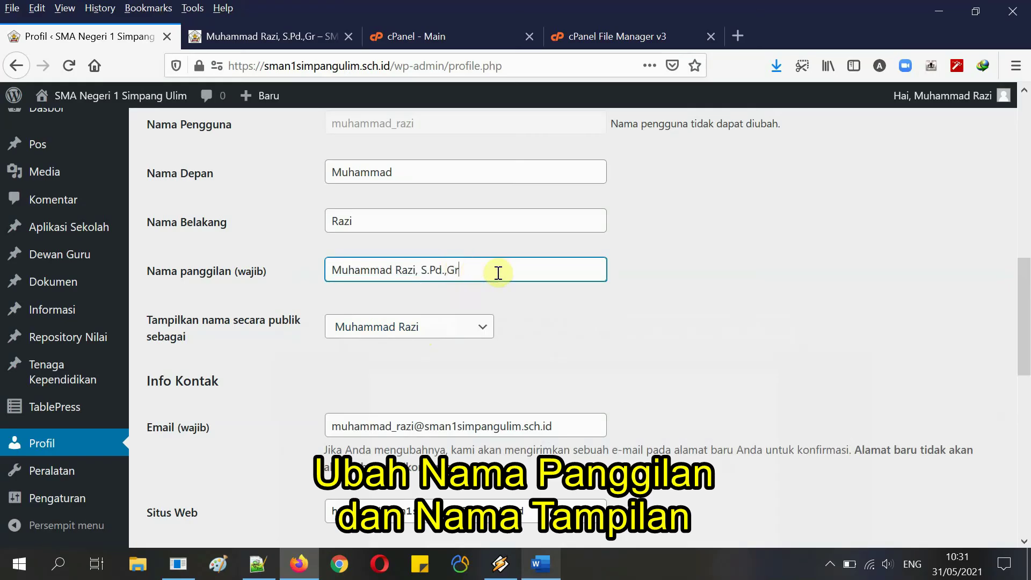
click(648, 273)
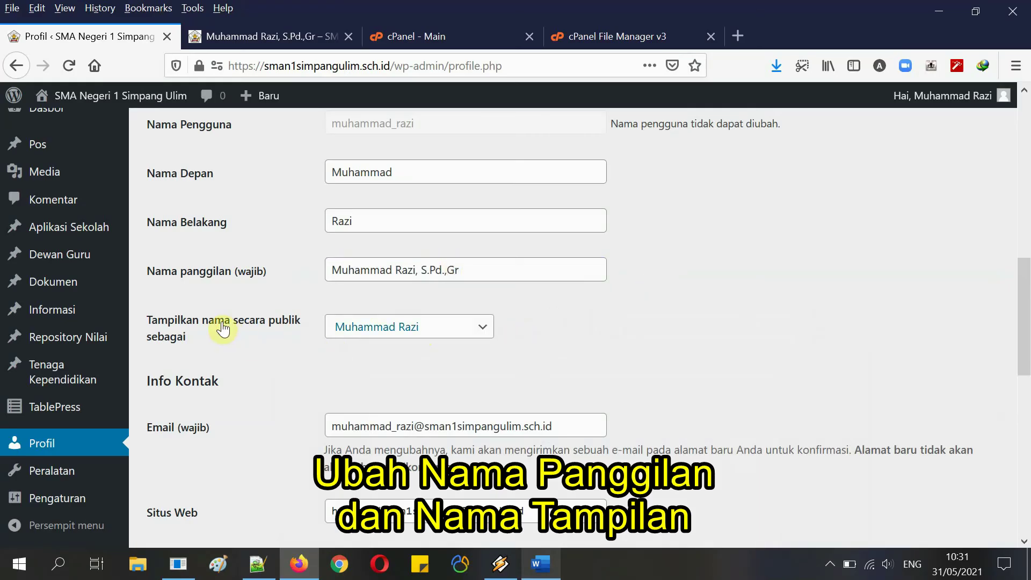
Choose the full titled name under Tampilkan nama secara publik sebagai.
click(413, 332)
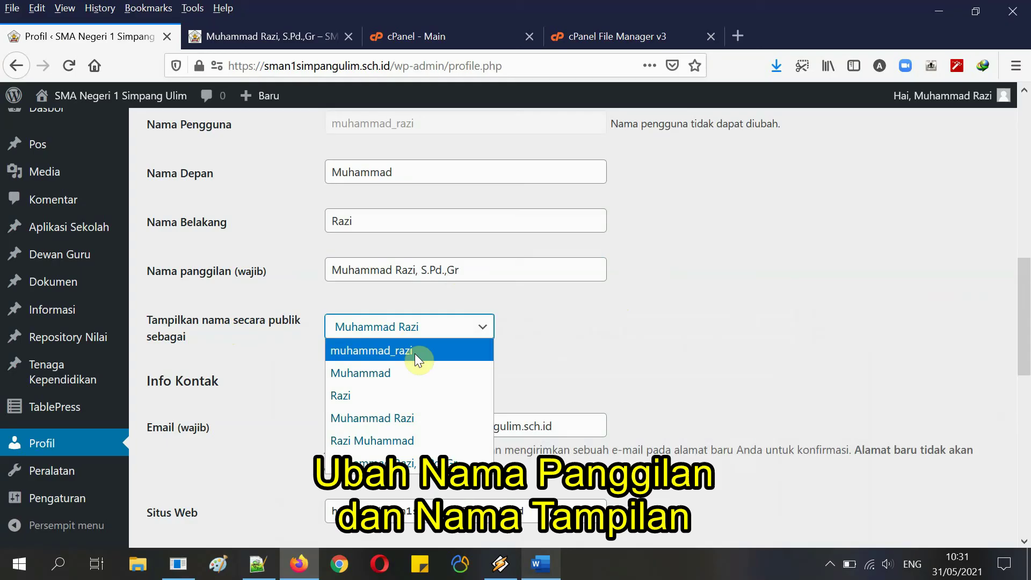
click(432, 461)
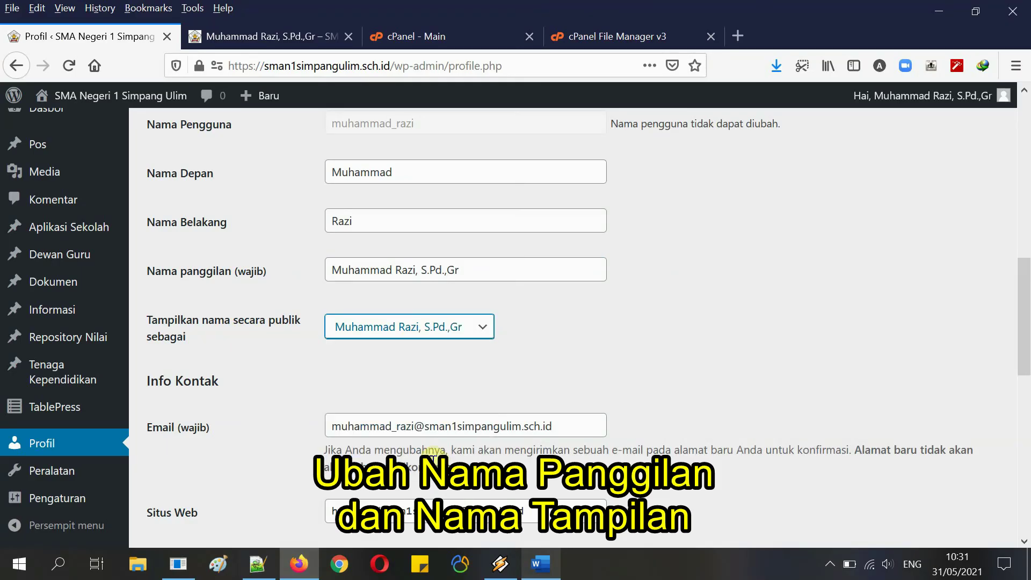
click(526, 350)
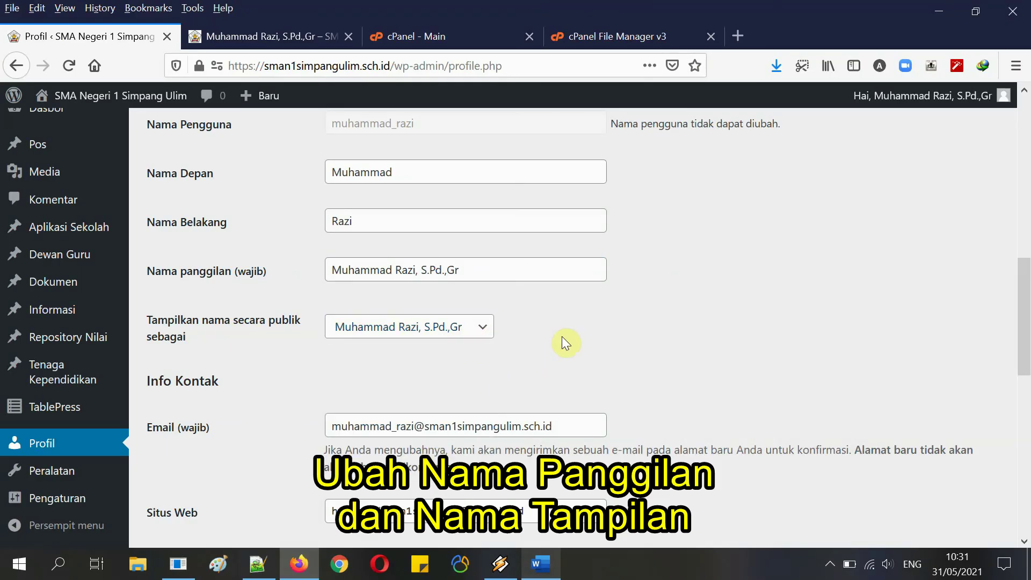
scroll(563, 339, down, 10)
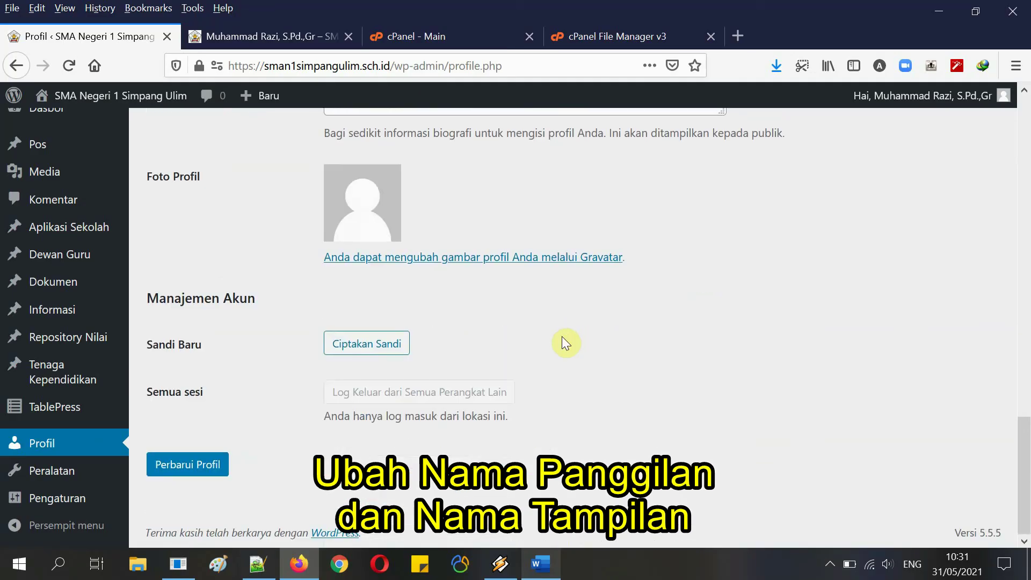
Save with Perbarui Profil, dismiss the success notice, and visit the public school homepage.
click(196, 471)
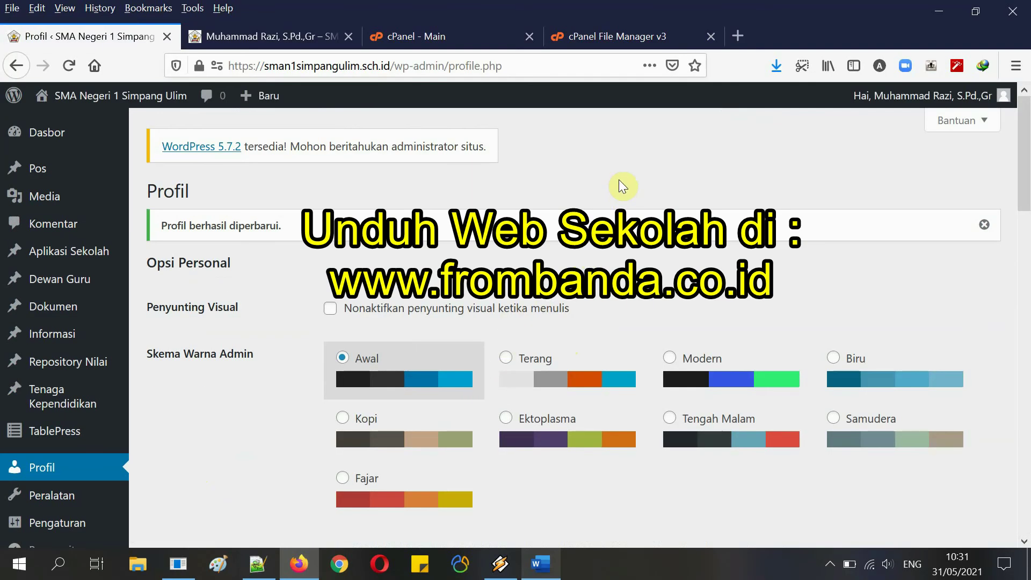
click(983, 225)
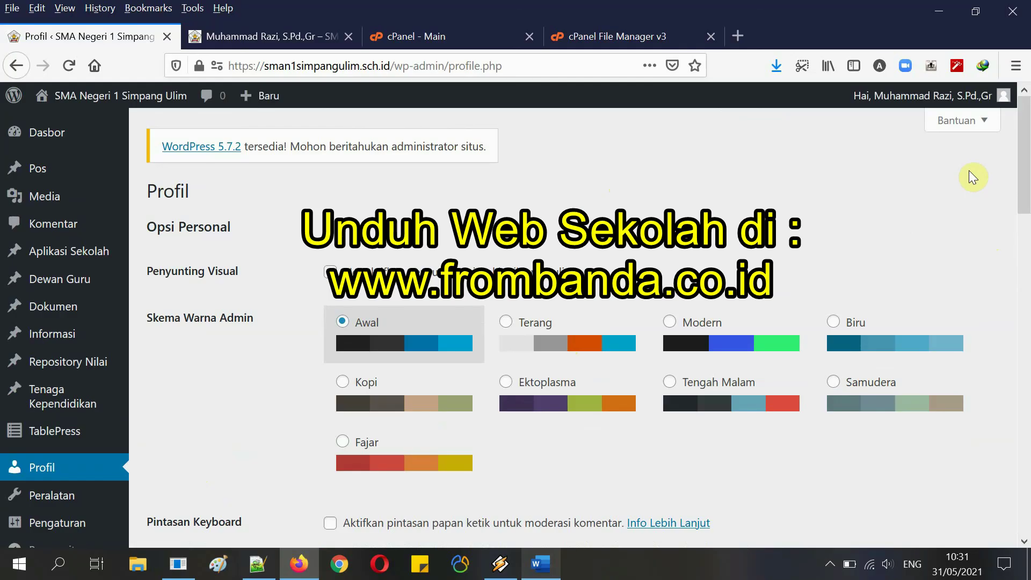
click(71, 121)
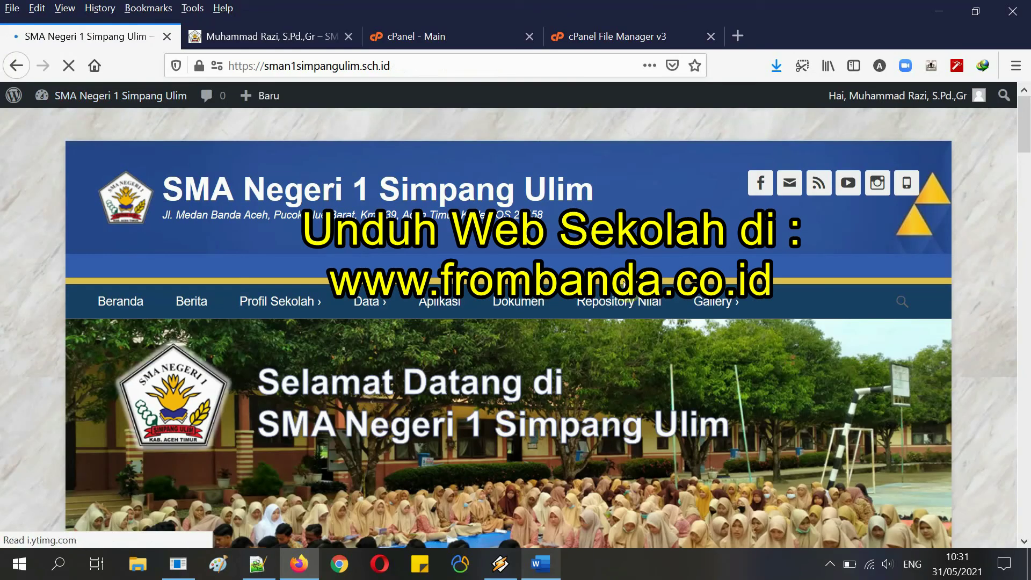
mouse_move(916, 99)
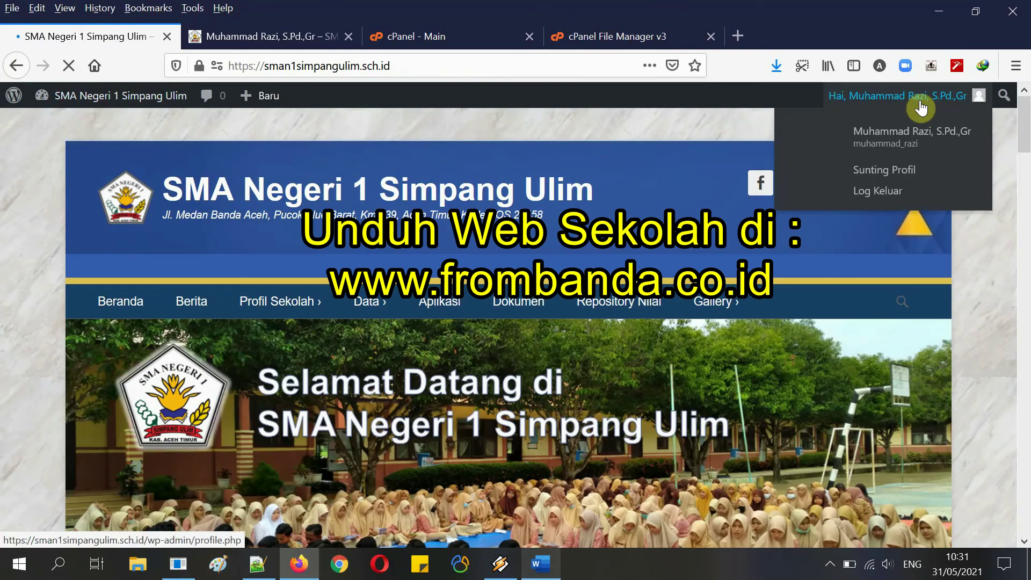